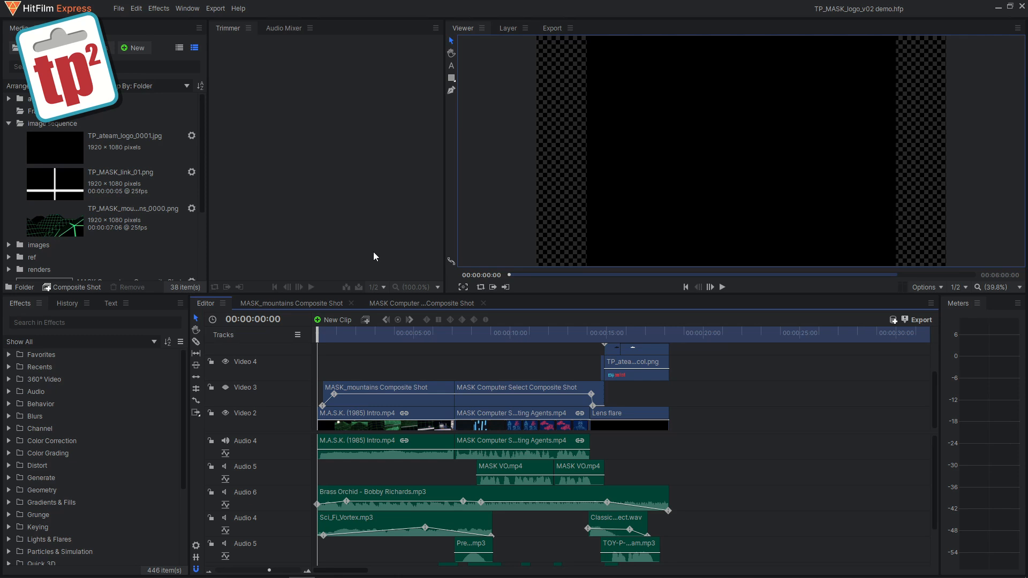
Step: Play and pause the main editor timeline to preview the logo sequence
left_click(723, 288)
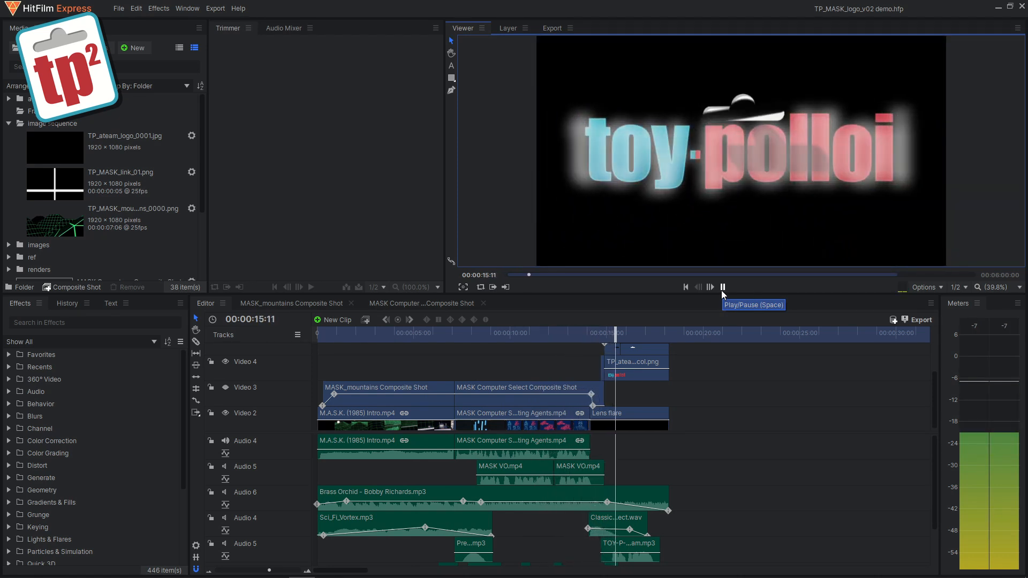
left_click(723, 288)
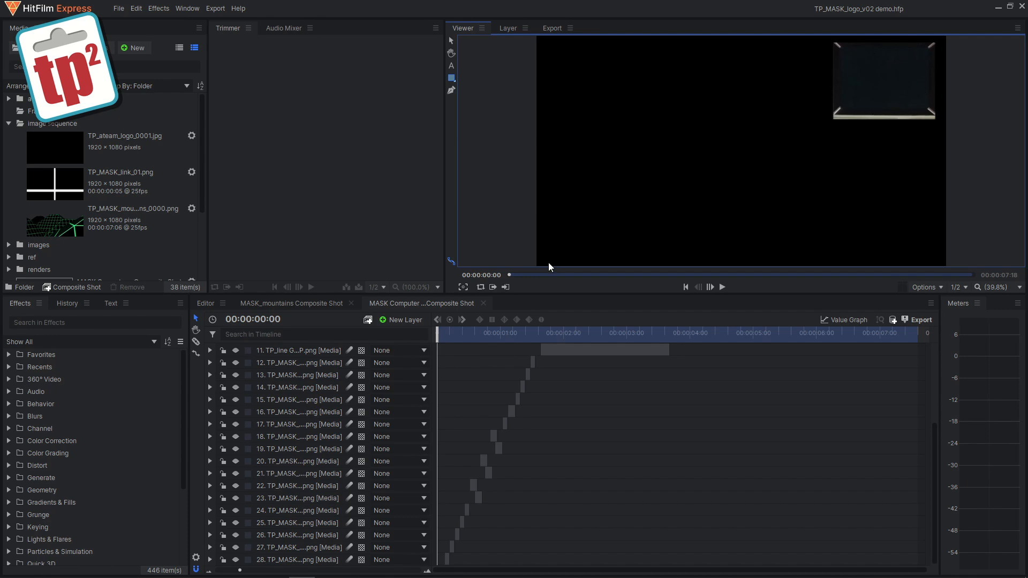
Step: Scrub through the MASK Computer Select composite shot timeline to review its animation
left_click_drag(442, 330, 463, 336)
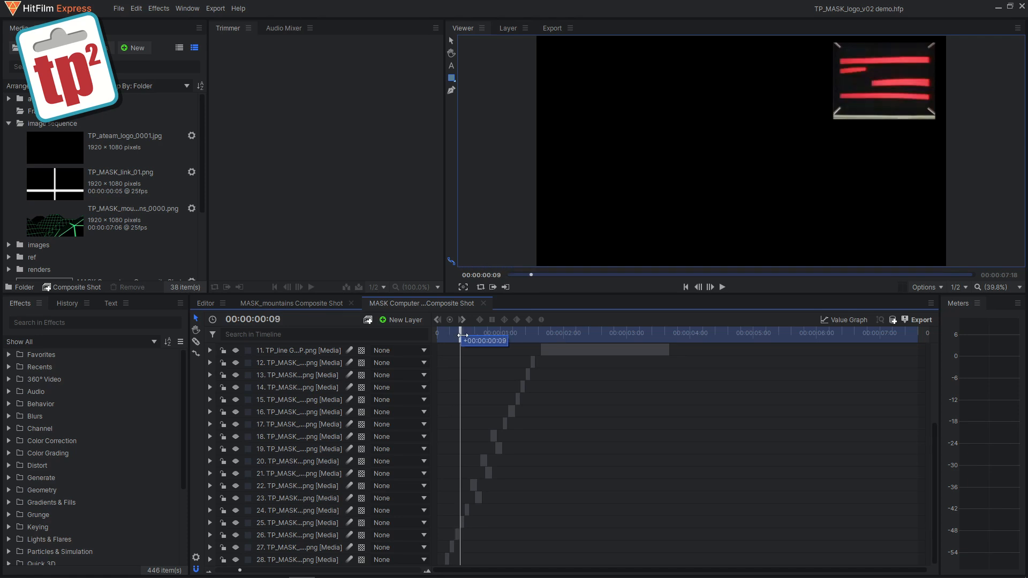
left_click_drag(463, 336, 542, 332)
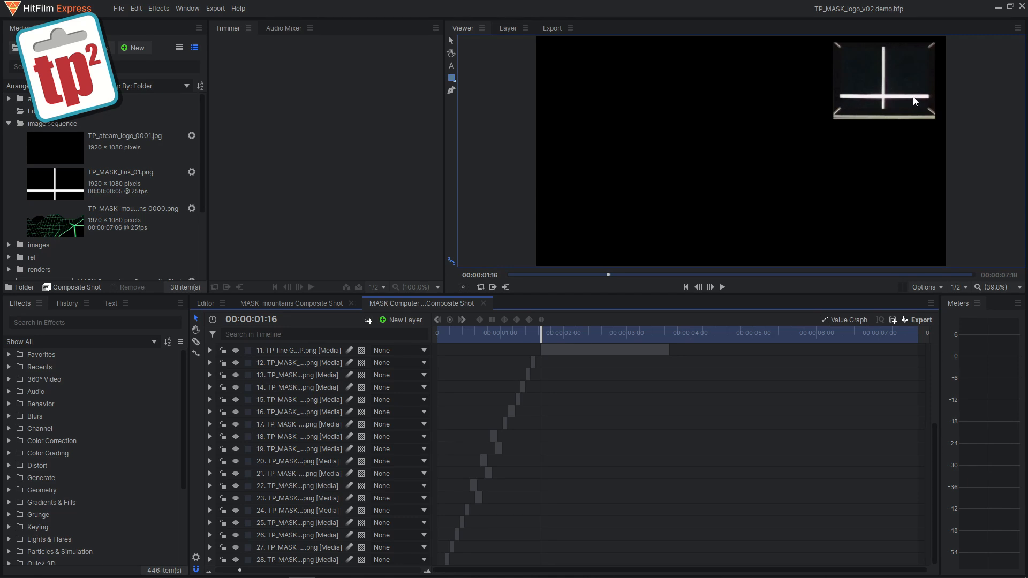
left_click_drag(544, 338, 548, 334)
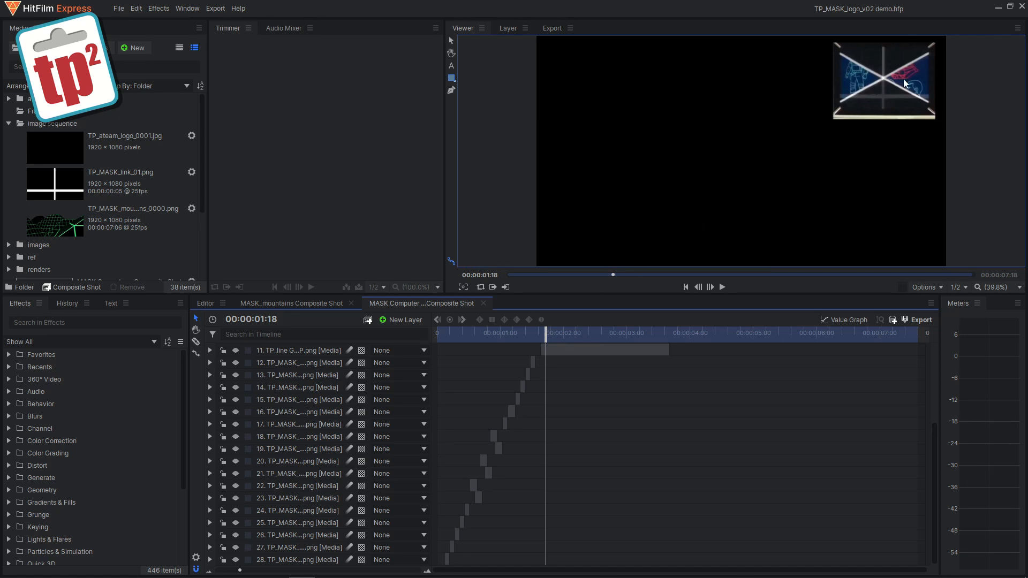
left_click_drag(544, 333, 547, 333)
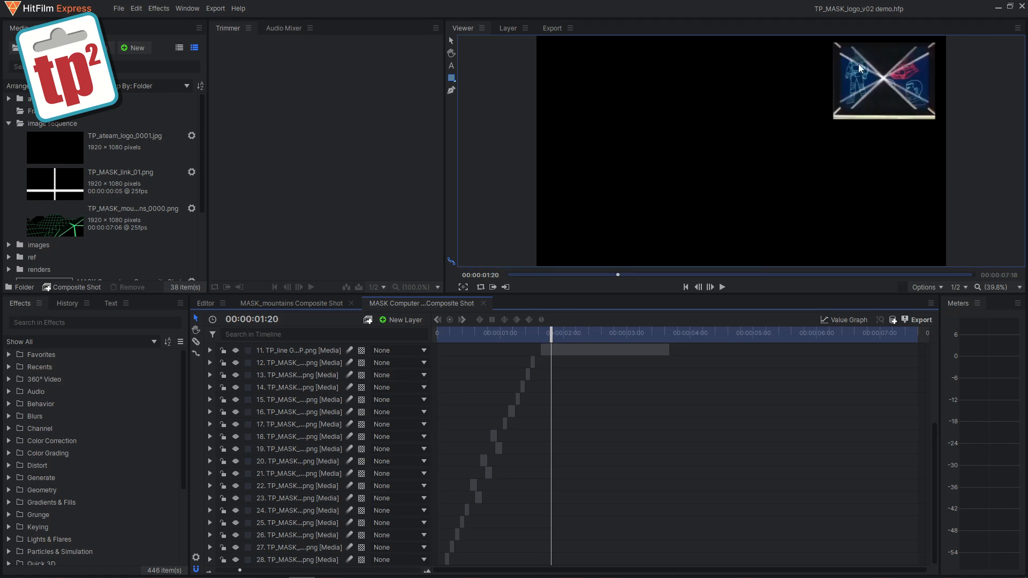
left_click_drag(550, 334, 558, 334)
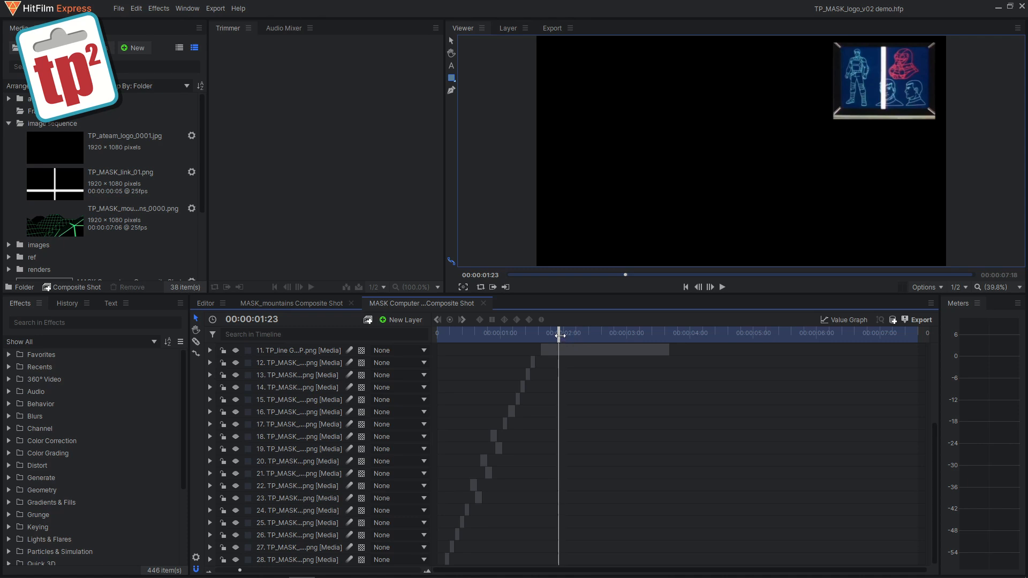
left_click_drag(560, 333, 564, 333)
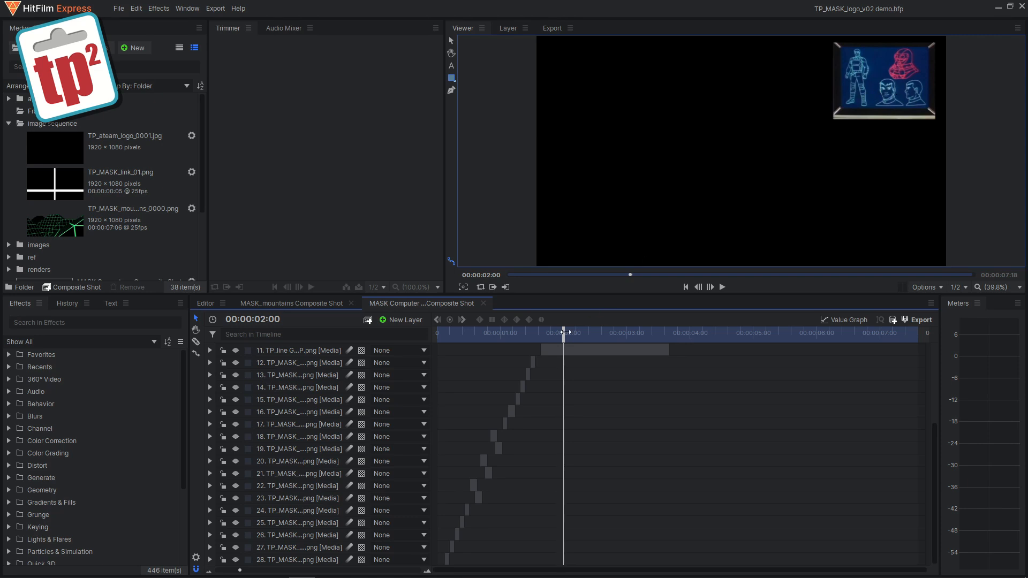
left_click_drag(564, 333, 676, 333)
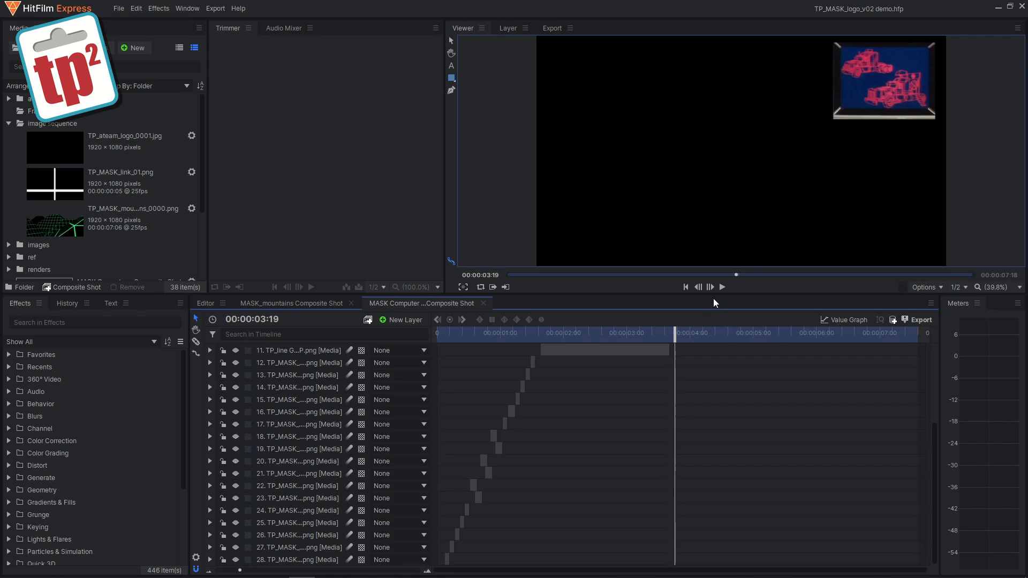
left_click_drag(675, 332, 787, 327)
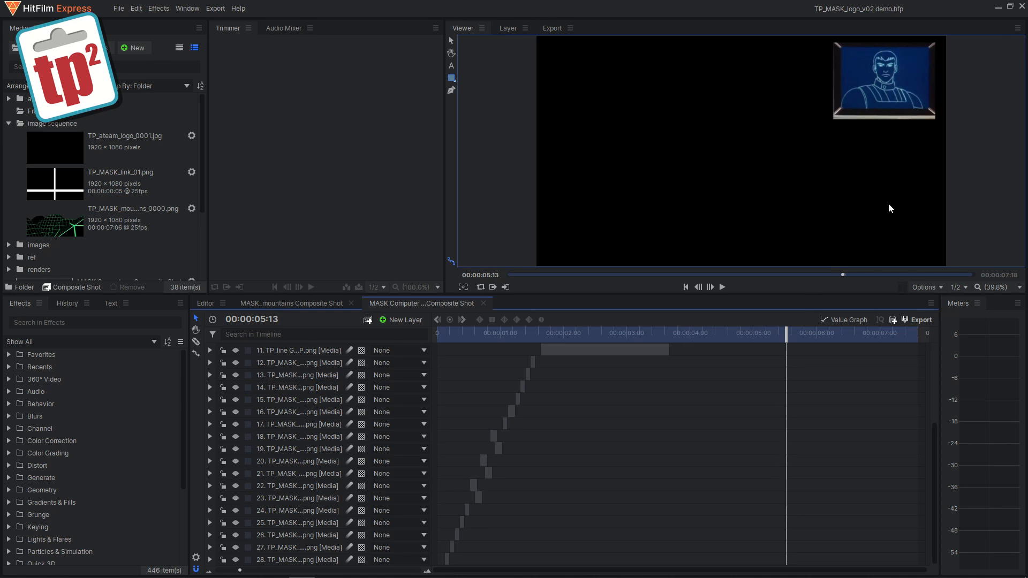
left_click_drag(787, 331, 812, 331)
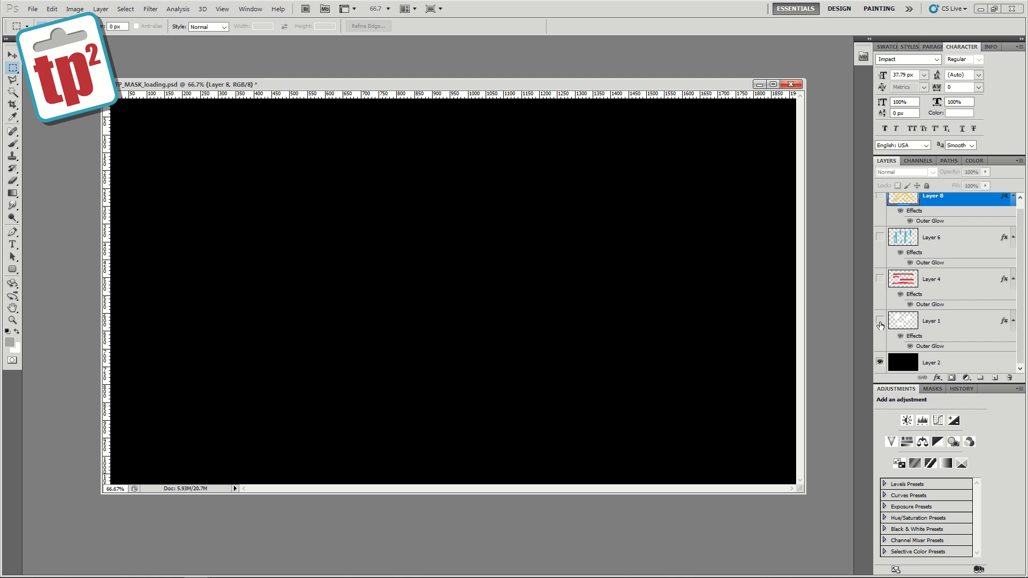
Step: Toggle the glowing shape, red bar and blue bar layers one at a time in the loading document to inspect each
left_click(880, 321)
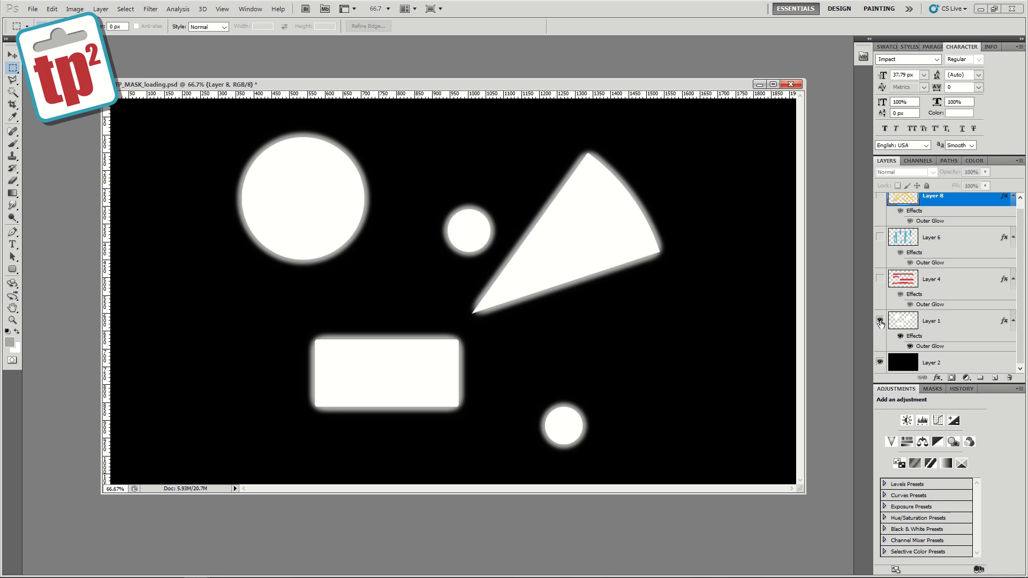
left_click(880, 321)
left_click(880, 278)
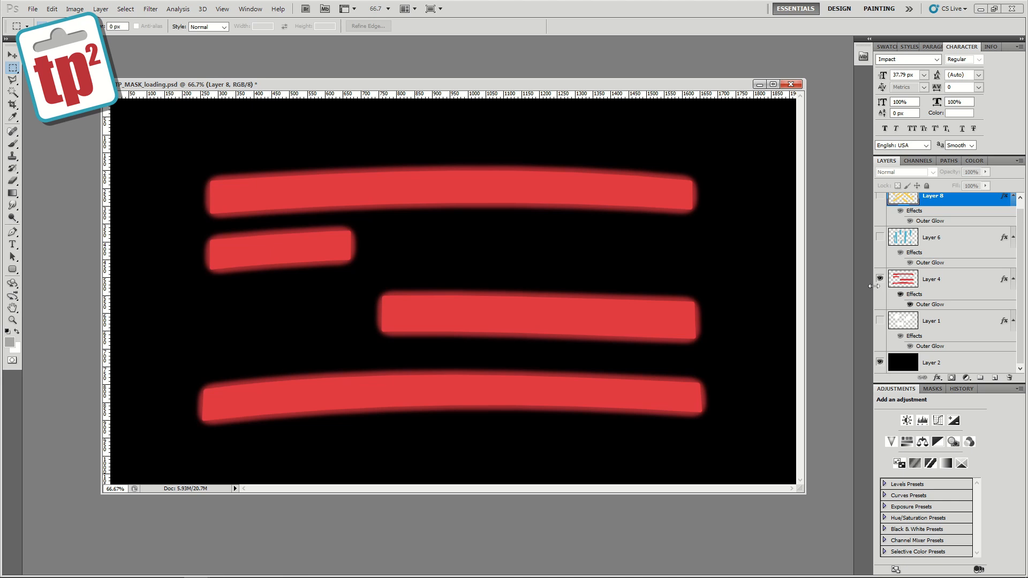
left_click(880, 278)
left_click(879, 237)
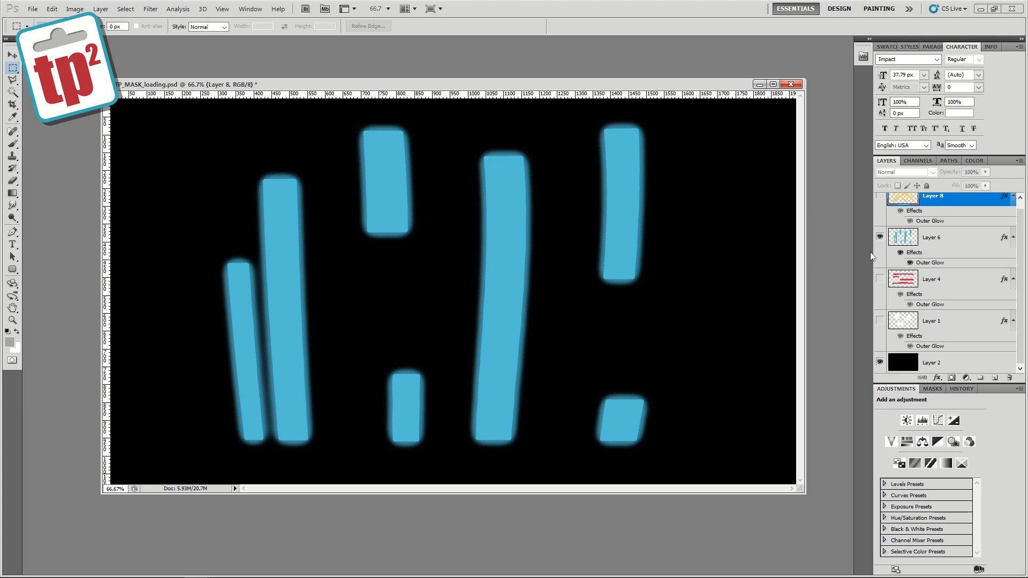
left_click(879, 237)
left_click(880, 199)
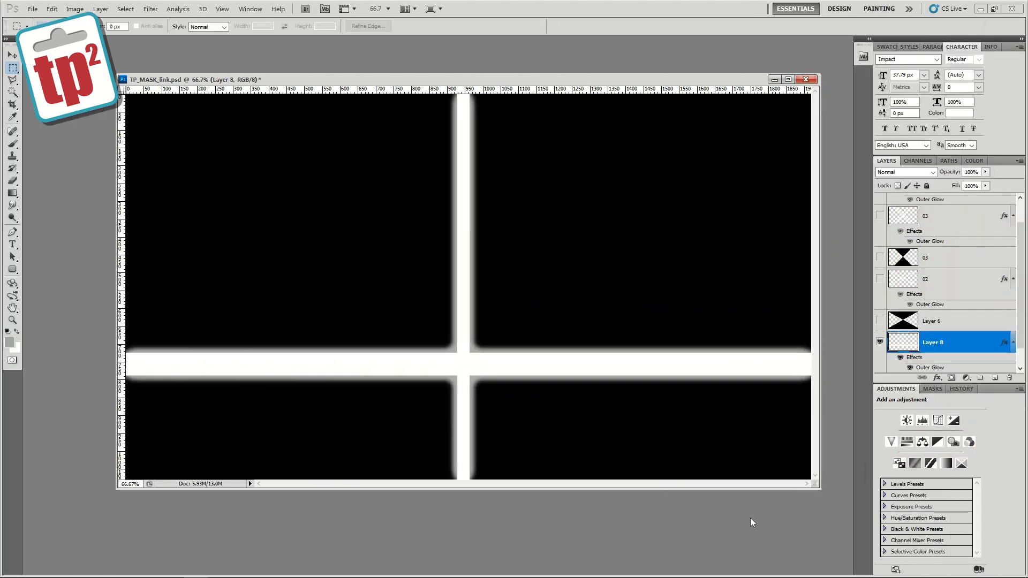
Step: Toggle the line layers of the link document one at a time to inspect each cross and diagonal pattern
left_click(880, 278)
left_click(880, 321)
left_click(879, 342)
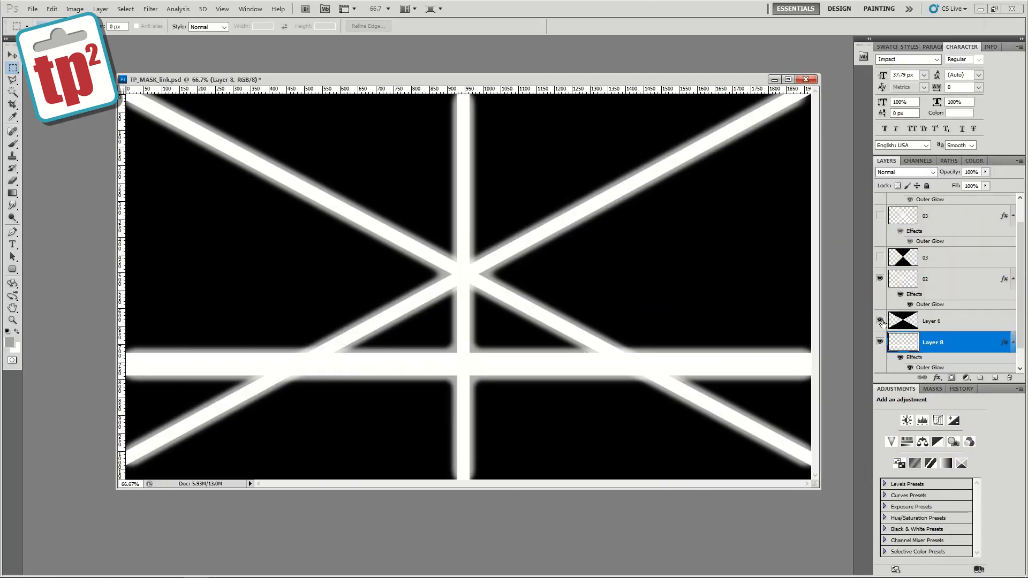
left_click(879, 278)
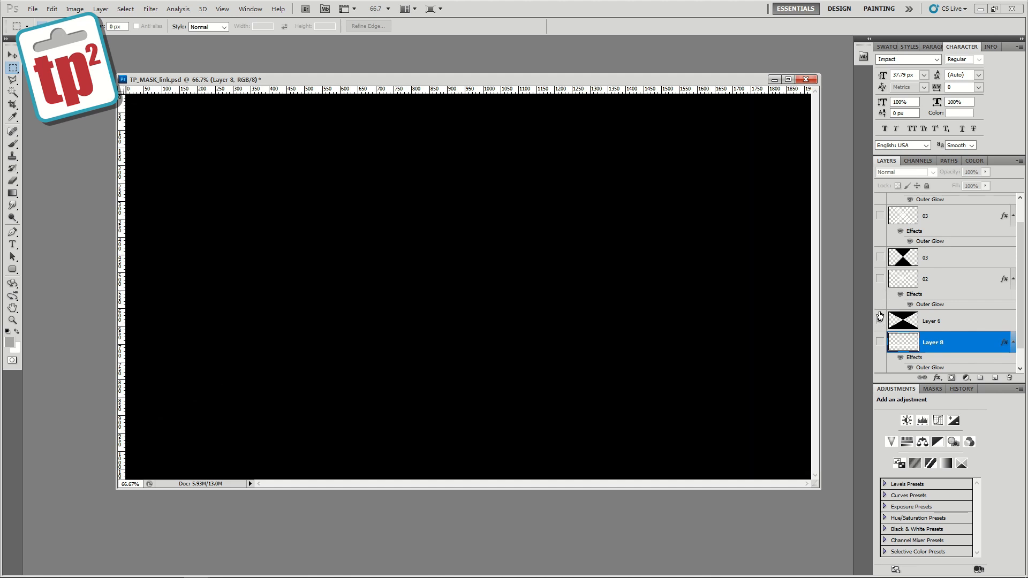
left_click(879, 321)
left_click(880, 257)
left_click(880, 216)
scroll(950, 247, "up", 1)
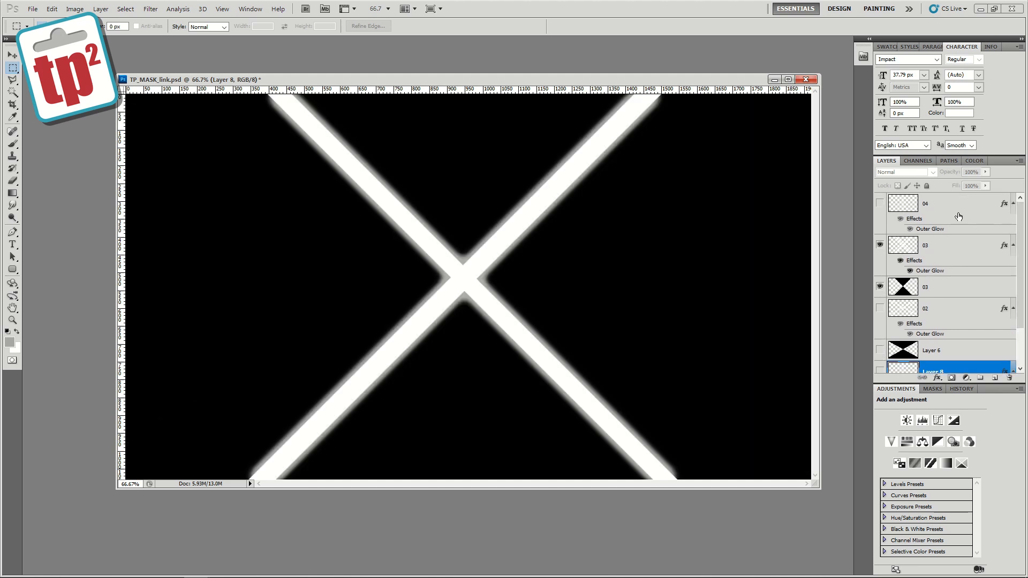
left_click(880, 245)
left_click(879, 287)
left_click(879, 204)
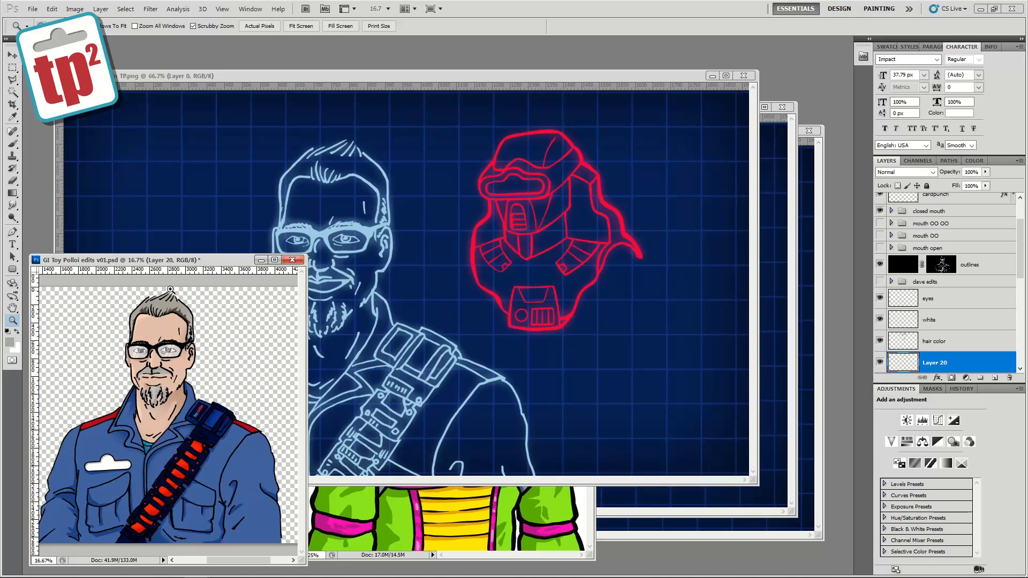
Step: Switch between the open line-art, character and tools documents to review the artwork
left_click(375, 77)
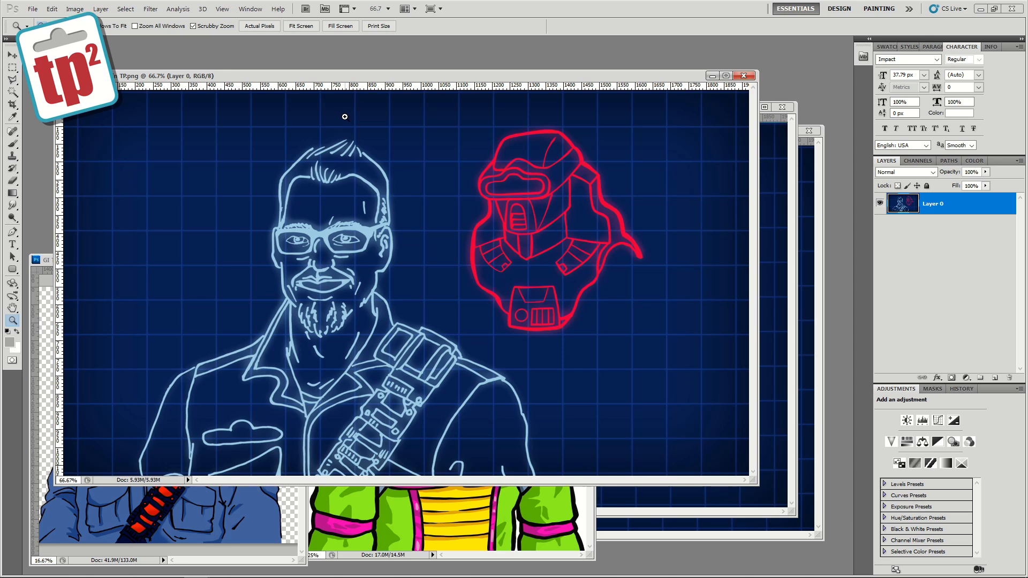
left_click(532, 513)
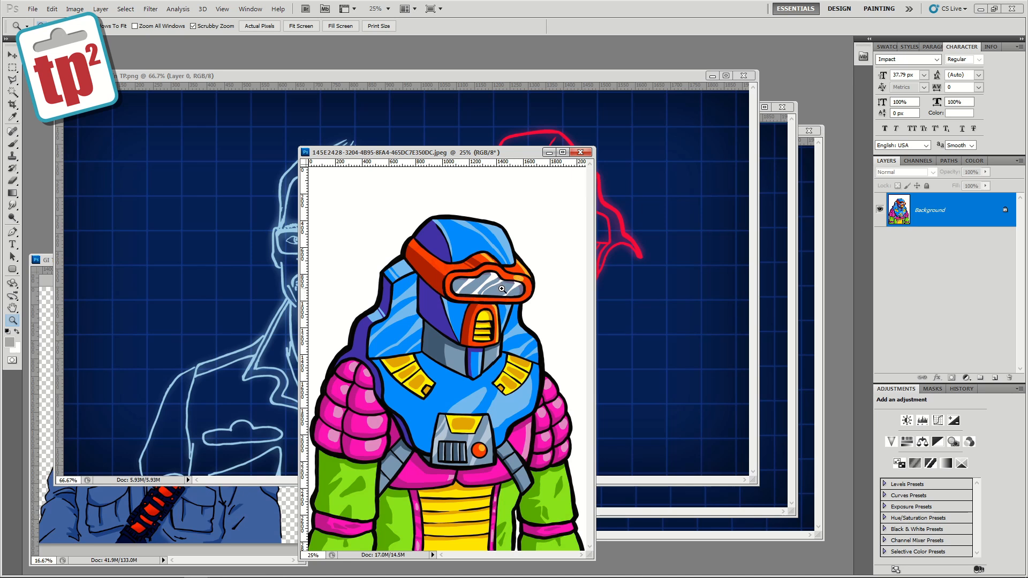
left_click(610, 76)
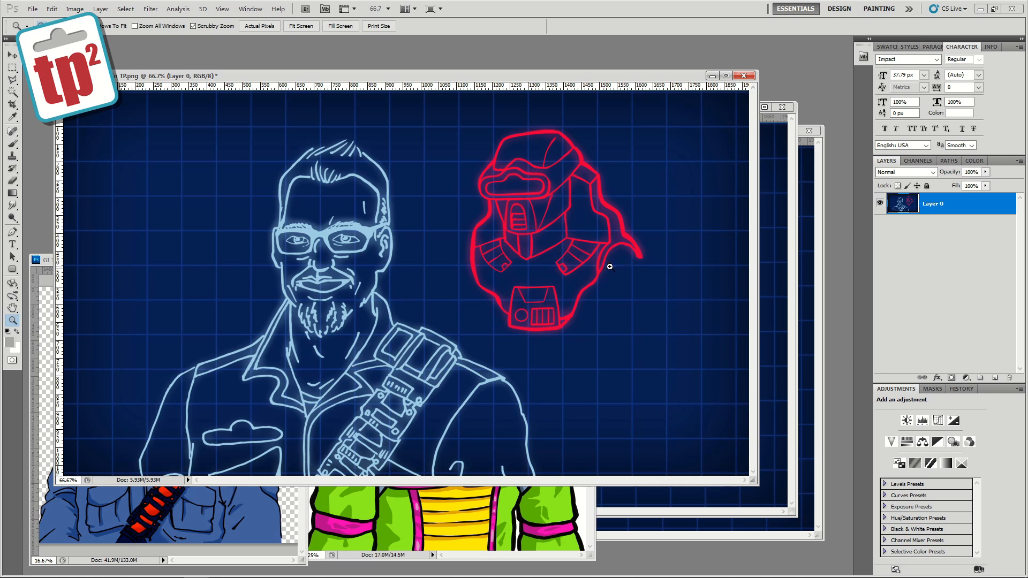
left_click(817, 274)
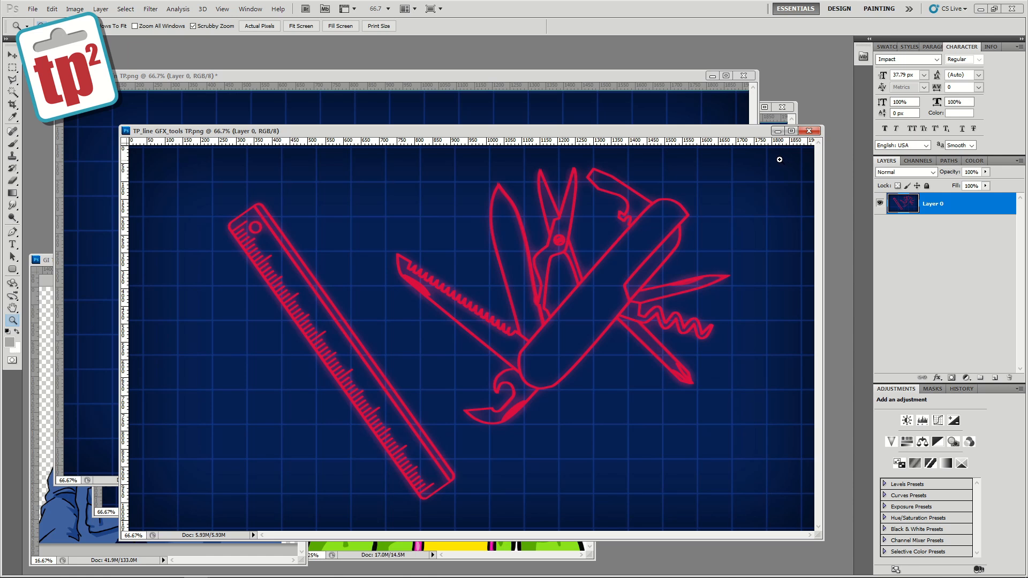
left_click(777, 120)
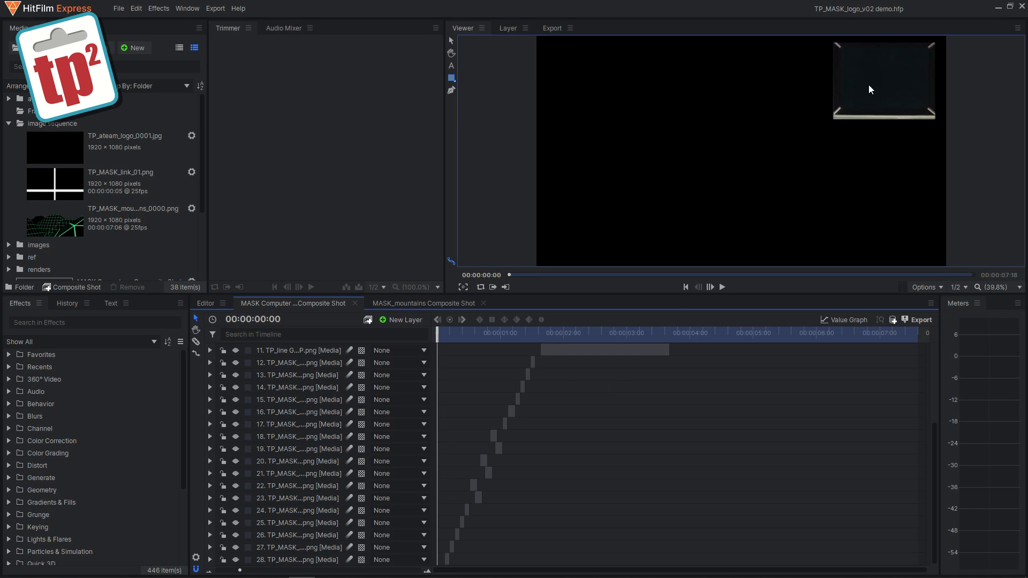
Step: Step through the first frames and turn on visibility for layers 28, 27 and 26 of the composite shot
left_click_drag(439, 335, 447, 336)
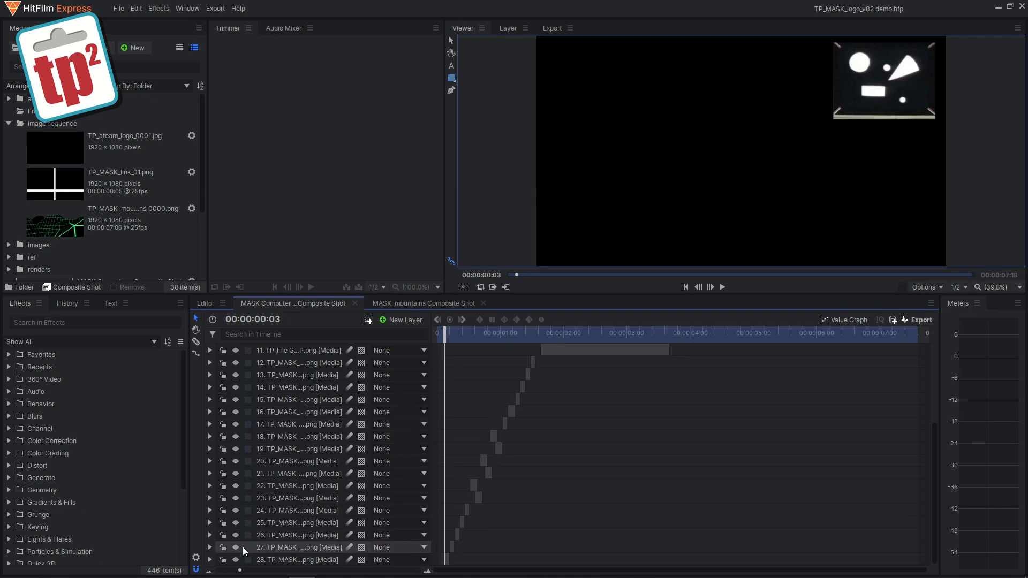
left_click(236, 560)
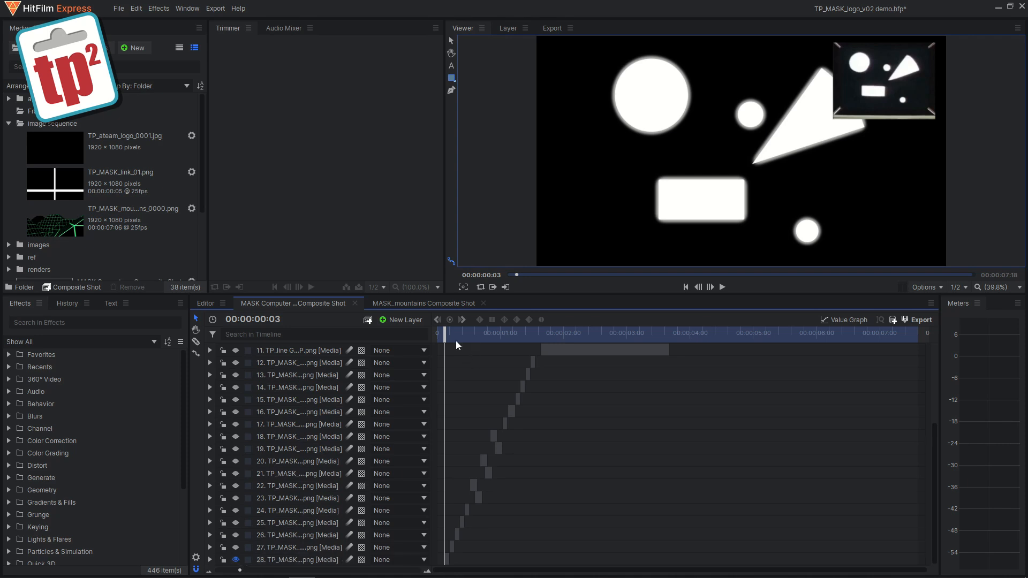
left_click_drag(444, 334, 451, 336)
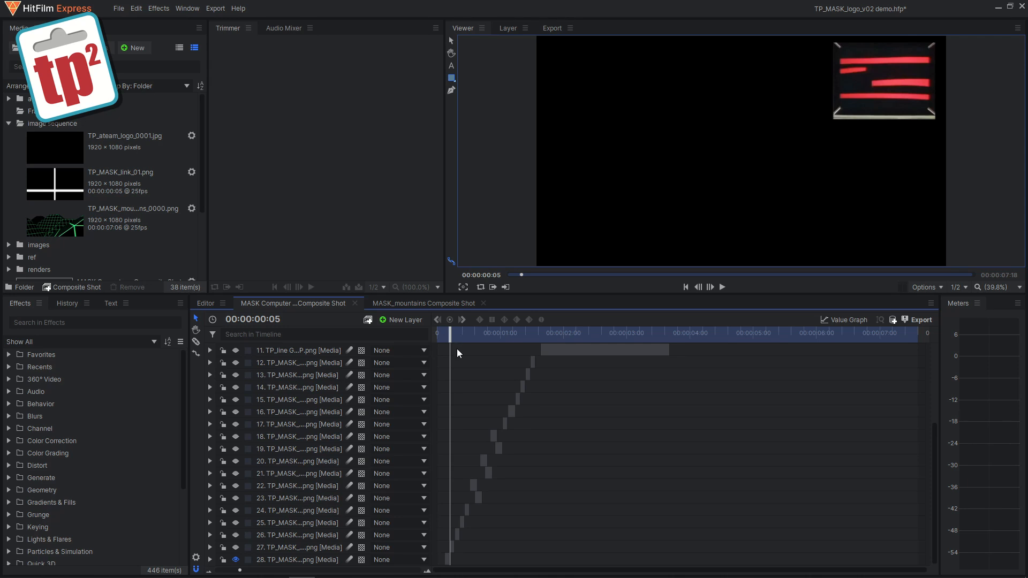
left_click(235, 548)
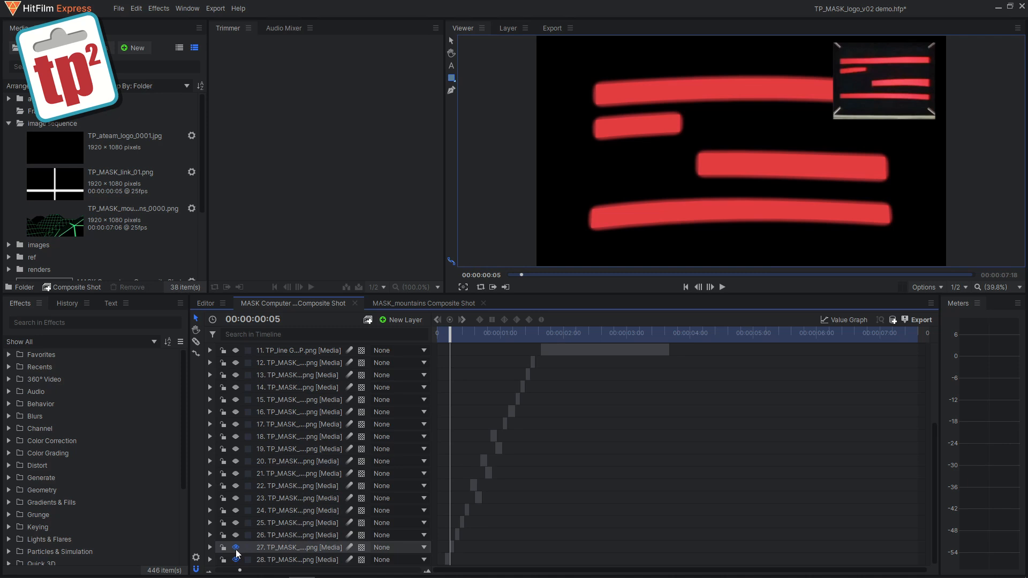
left_click_drag(450, 333, 455, 333)
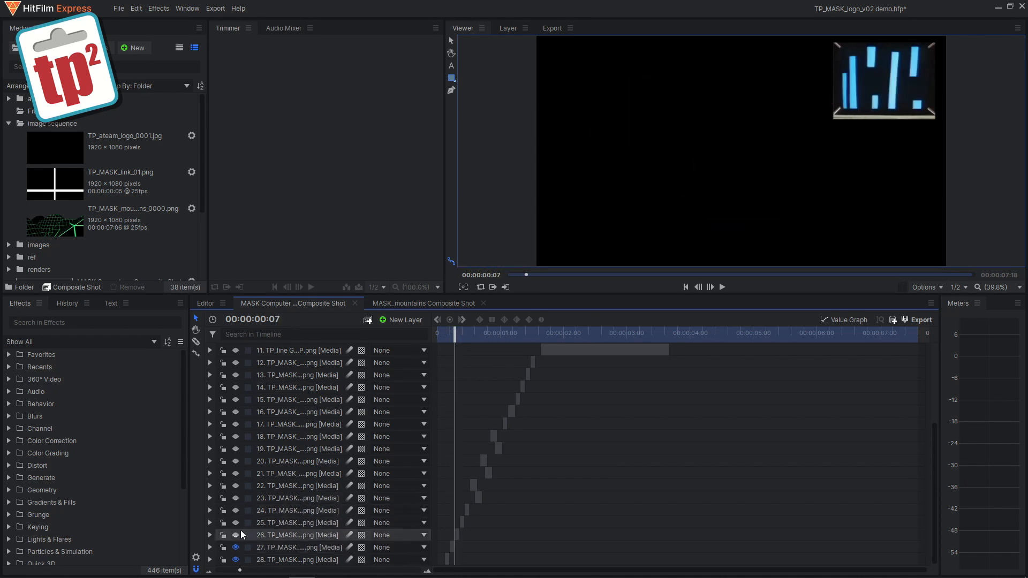
left_click(235, 536)
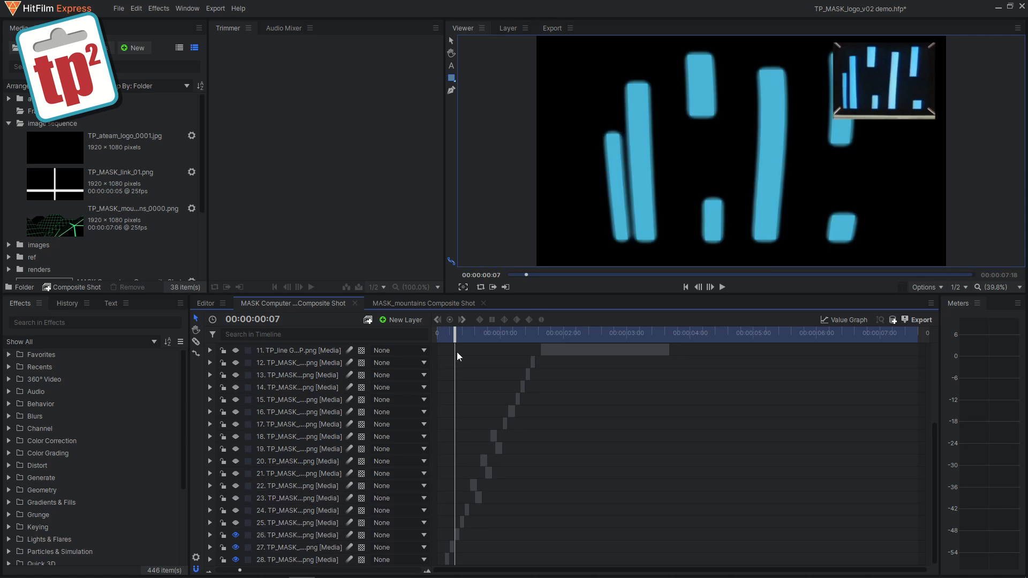
Step: Turn on visibility for layer 25 and layers 12 through 24, then play the composite shot from the start
left_click_drag(455, 333, 461, 333)
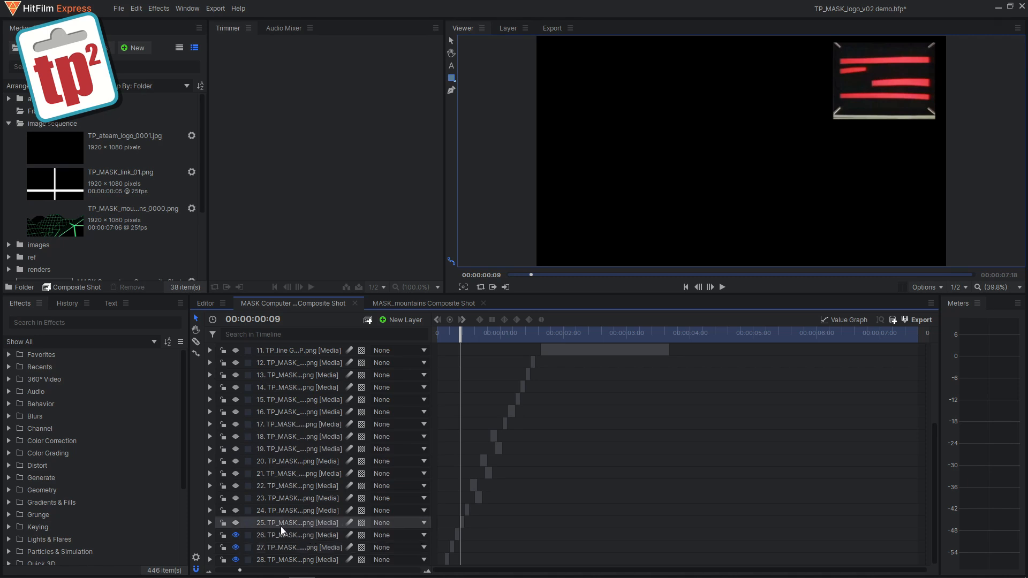
left_click(235, 522)
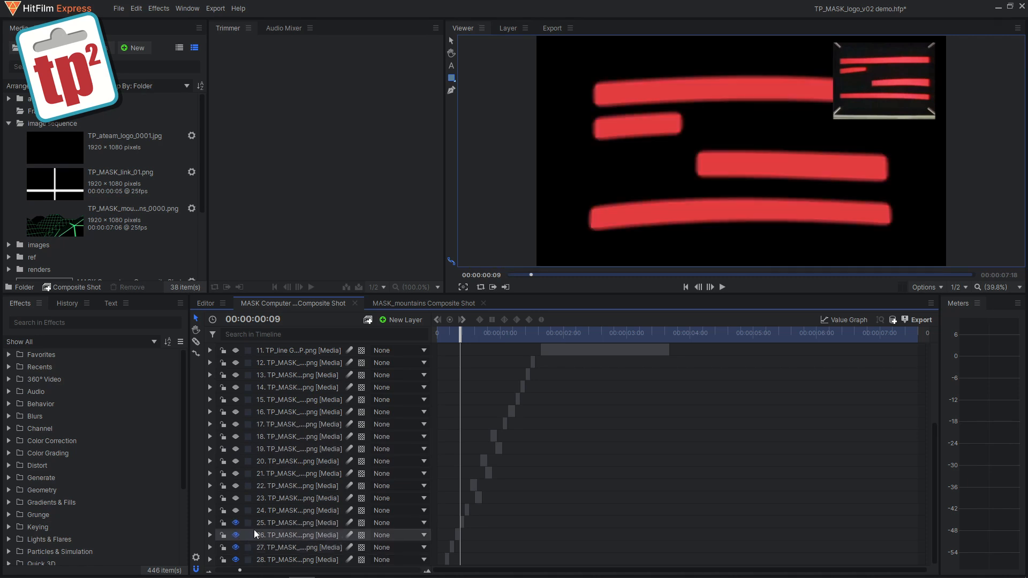
left_click_drag(461, 332, 534, 335)
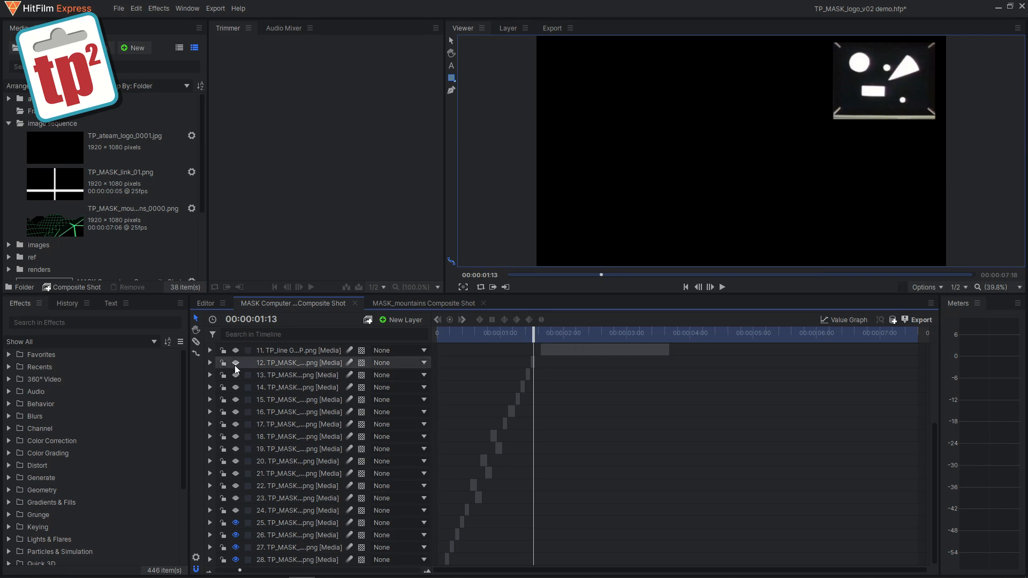
left_click_drag(235, 364, 236, 511)
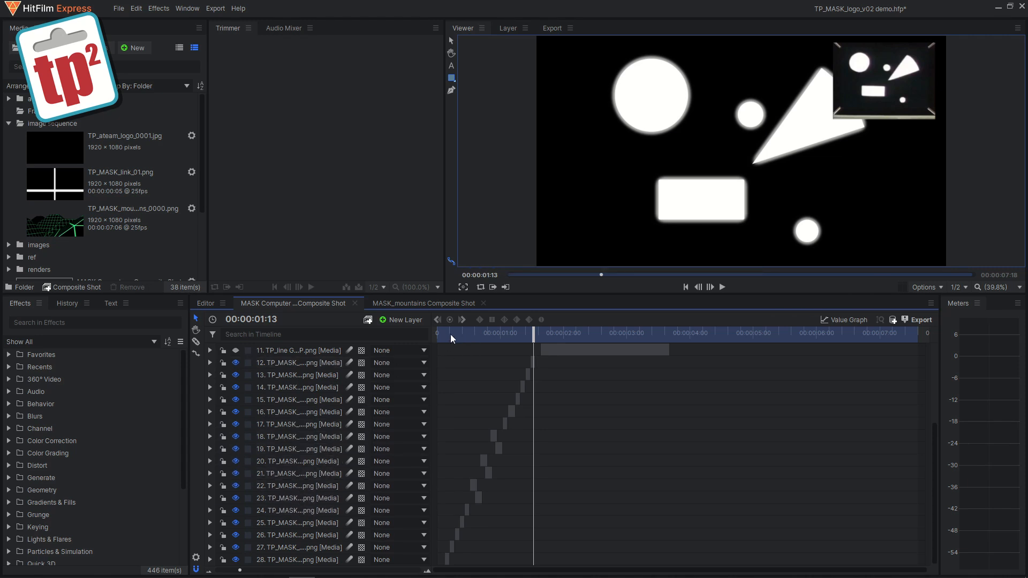
left_click_drag(451, 334, 426, 332)
left_click(721, 288)
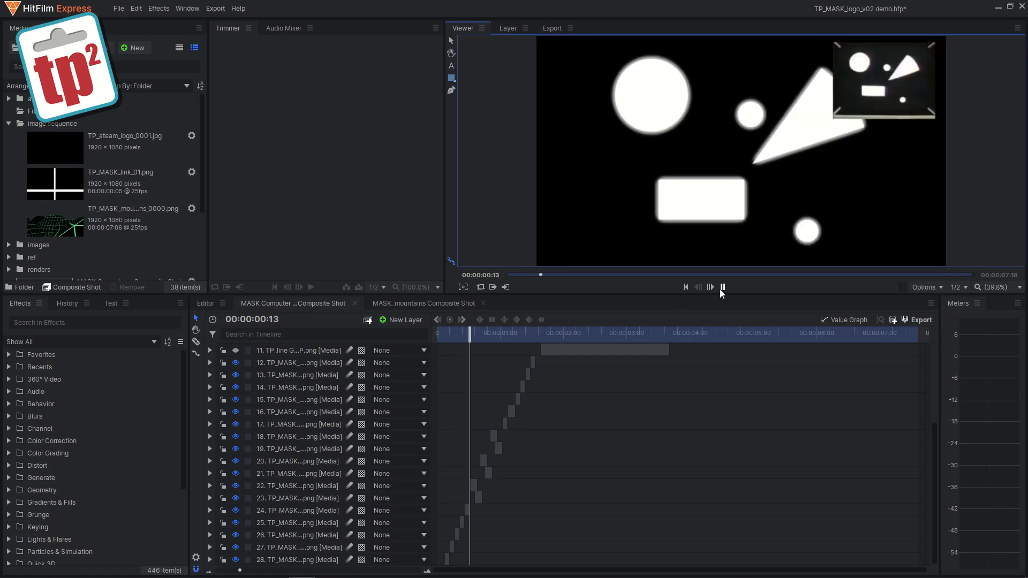
Step: Stop playback, return to the start of the composite shot, and turn on visibility for layer 11
left_click(721, 288)
left_click_drag(562, 333, 437, 333)
left_click_drag(937, 476, 940, 405)
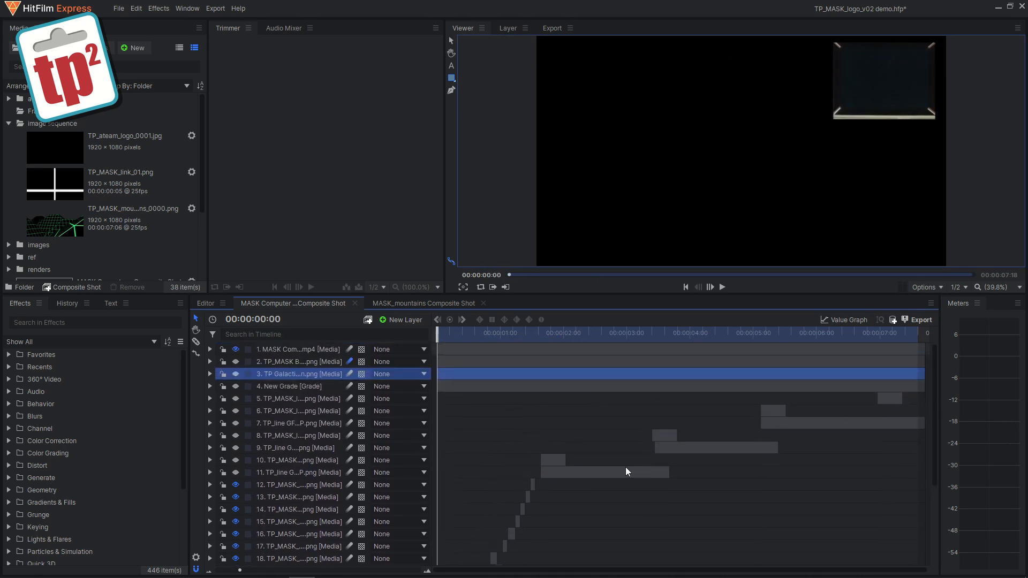
mouse_move(534, 333)
left_mouse_down()
mouse_move(566, 337)
mouse_move(552, 340)
left_mouse_up()
left_click(235, 473)
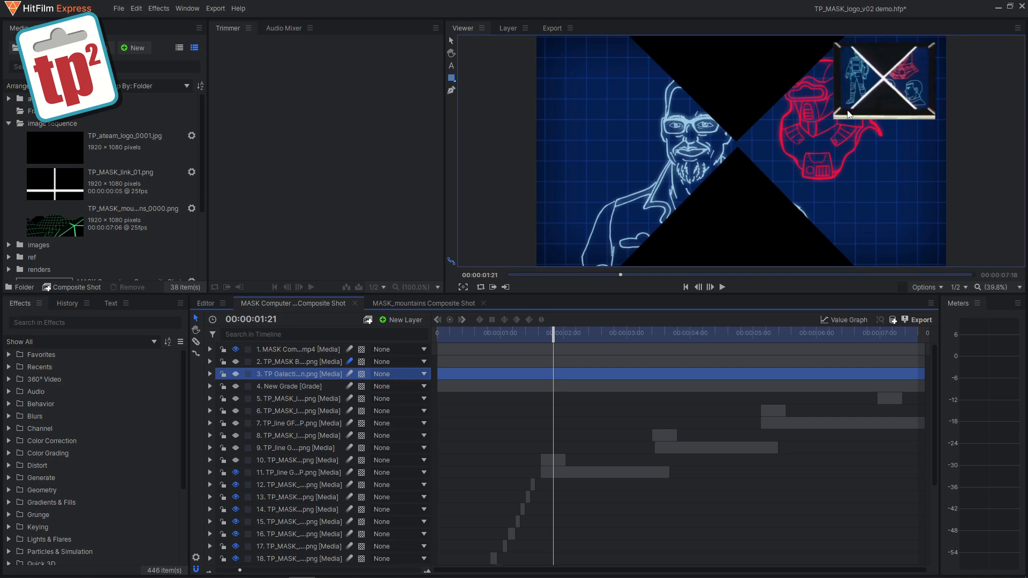
Step: Select layer 11 and expand its properties to examine its mask in the viewer
left_click(570, 474)
left_click(210, 472)
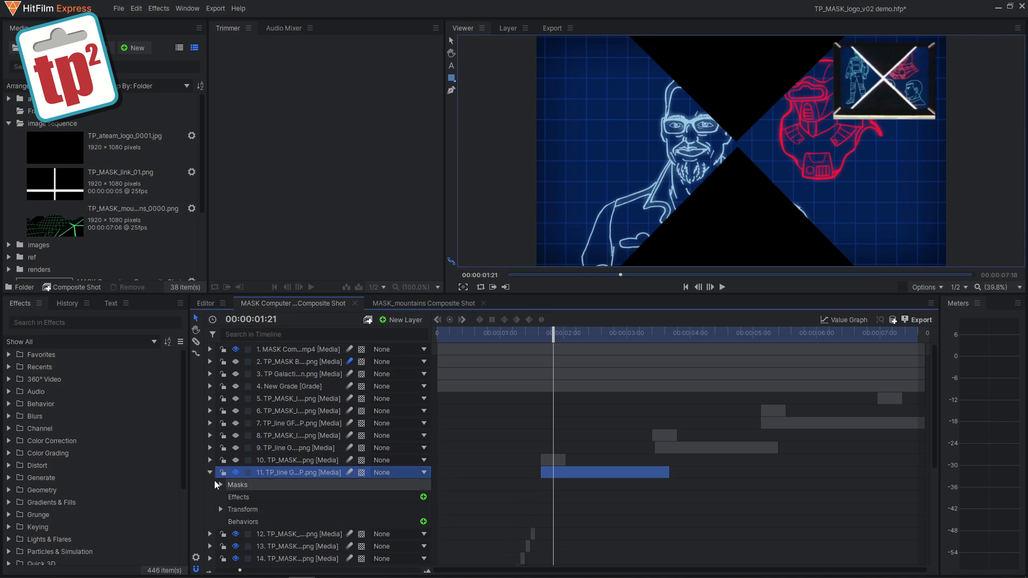
left_click(221, 485)
left_click(269, 499)
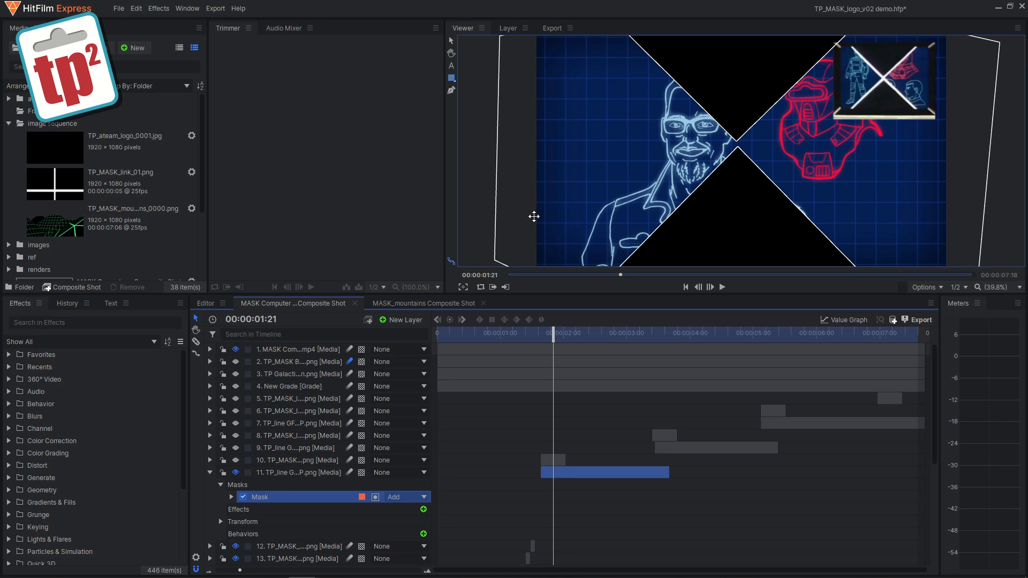
Step: Turn on visibility for layers 9 and 7, scrubbing the playhead to each clip's section
left_click_drag(554, 338, 695, 335)
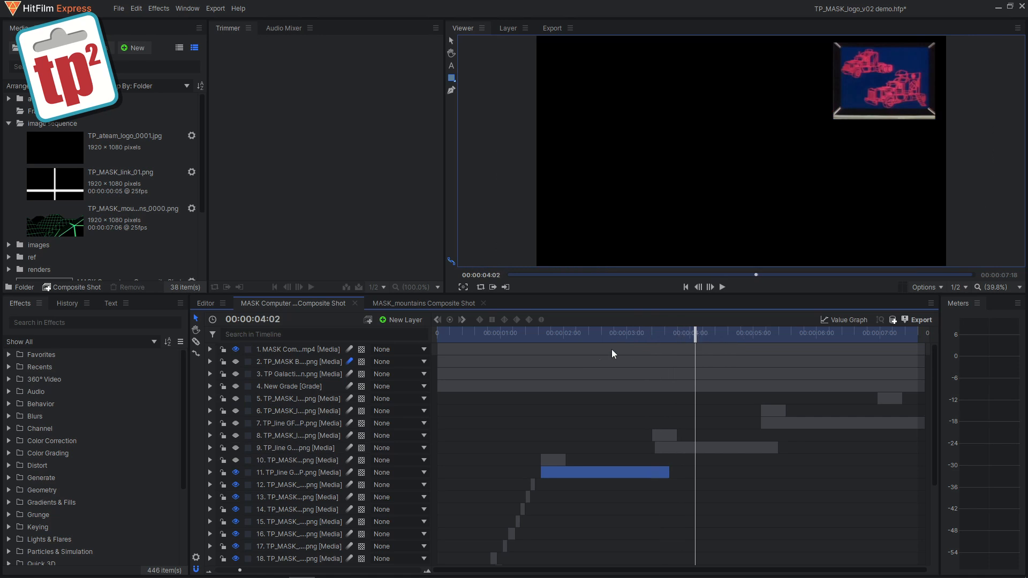
left_click(236, 449)
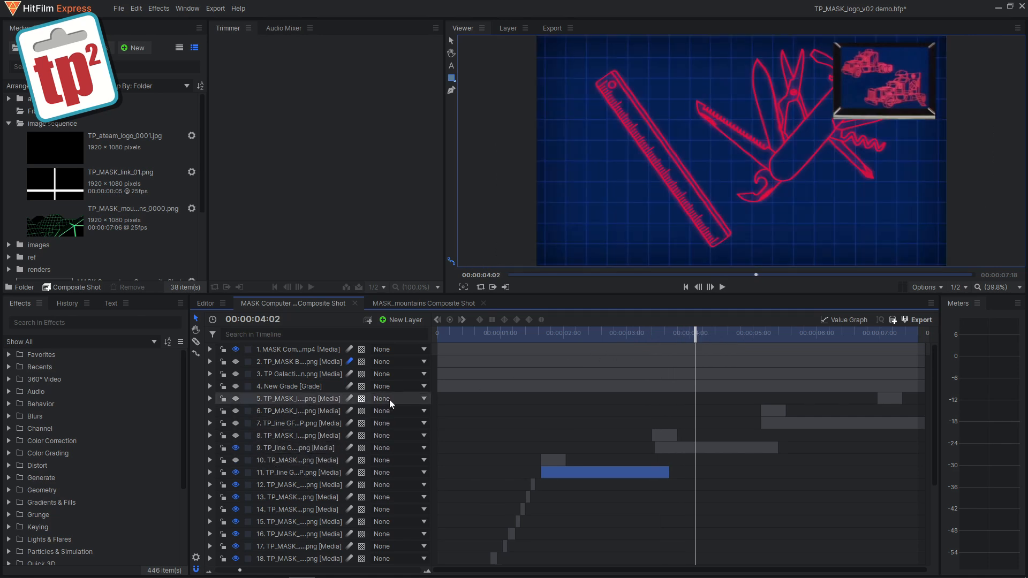
left_click_drag(695, 335, 801, 335)
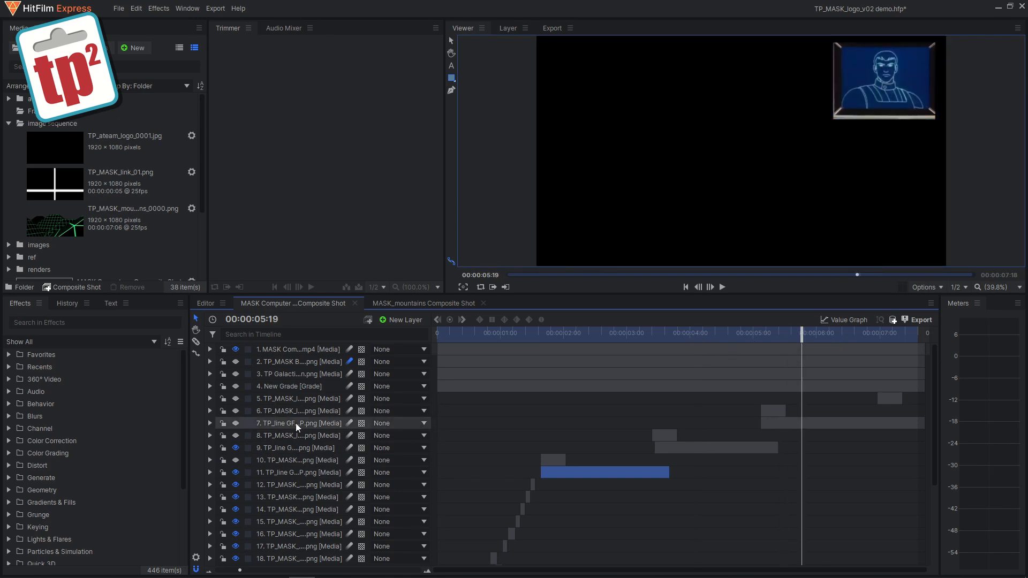
left_click(235, 422)
mouse_move(528, 334)
left_mouse_down()
mouse_move(702, 334)
mouse_move(788, 316)
mouse_move(596, 333)
left_mouse_up()
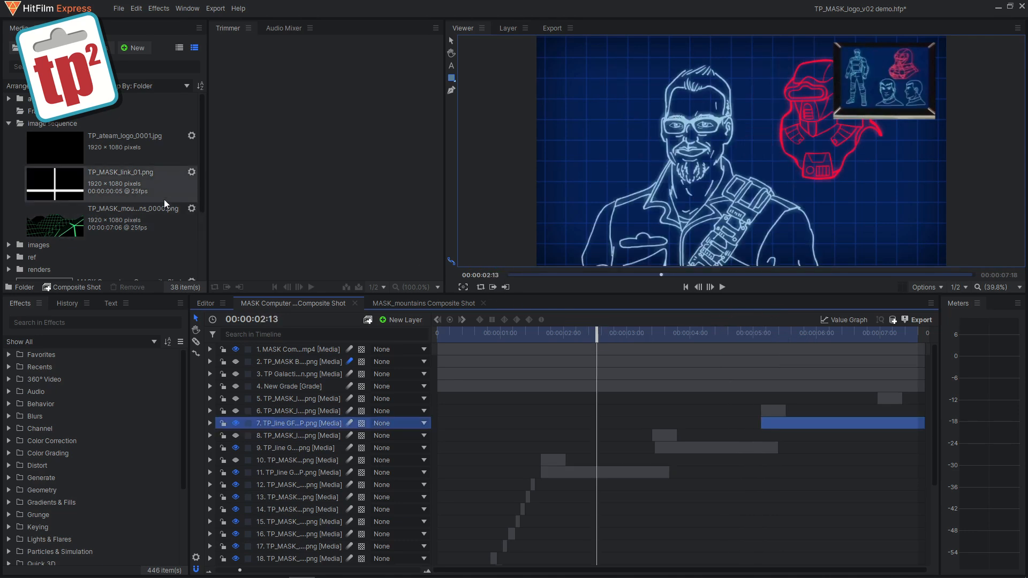
Step: Preview the TP_MASK_link_01.png media item in the trimmer
left_click(106, 179)
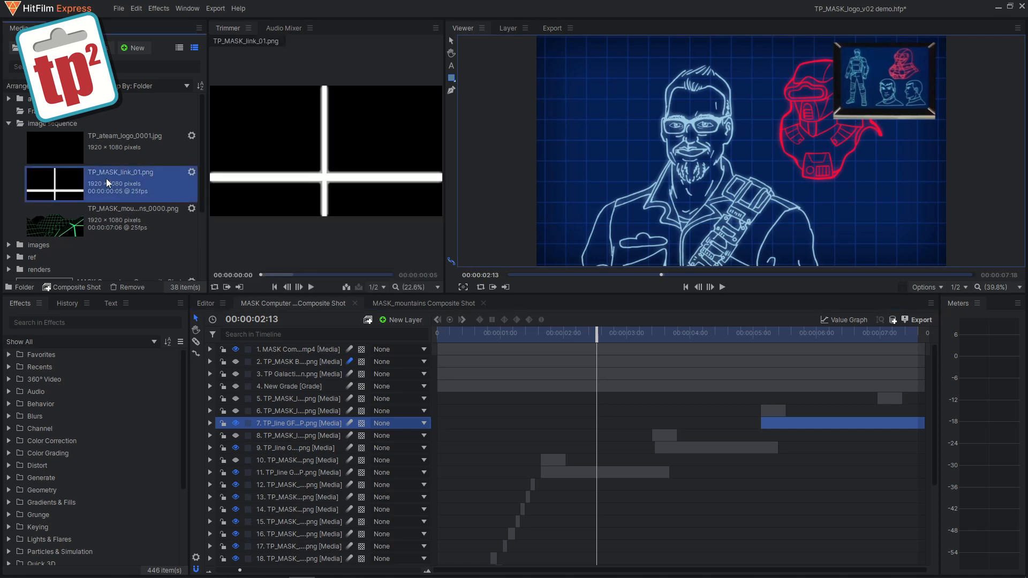
left_click(311, 287)
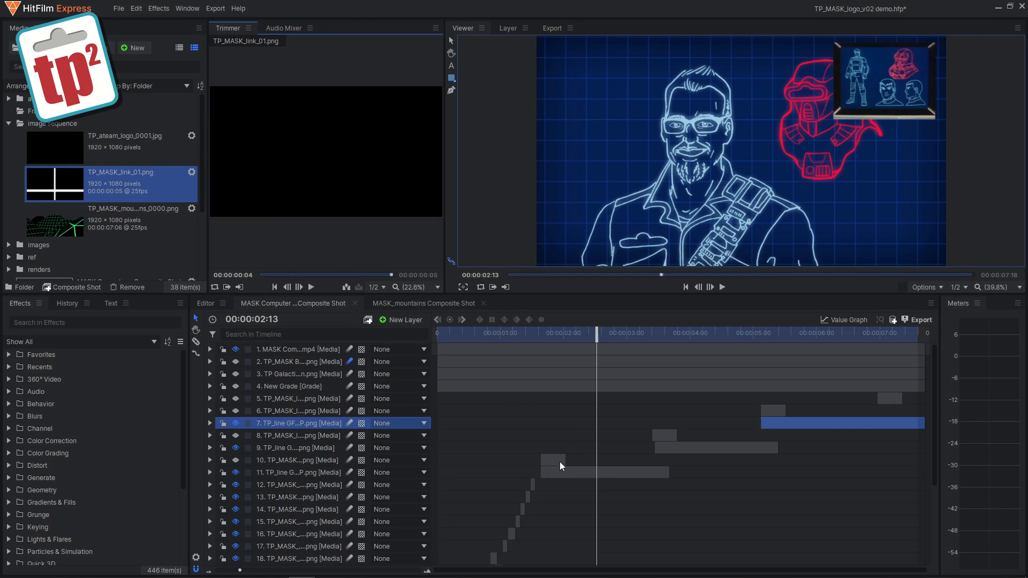
Step: Move the playhead to about 1:16 and turn on visibility for layer 10
left_click_drag(542, 333, 540, 335)
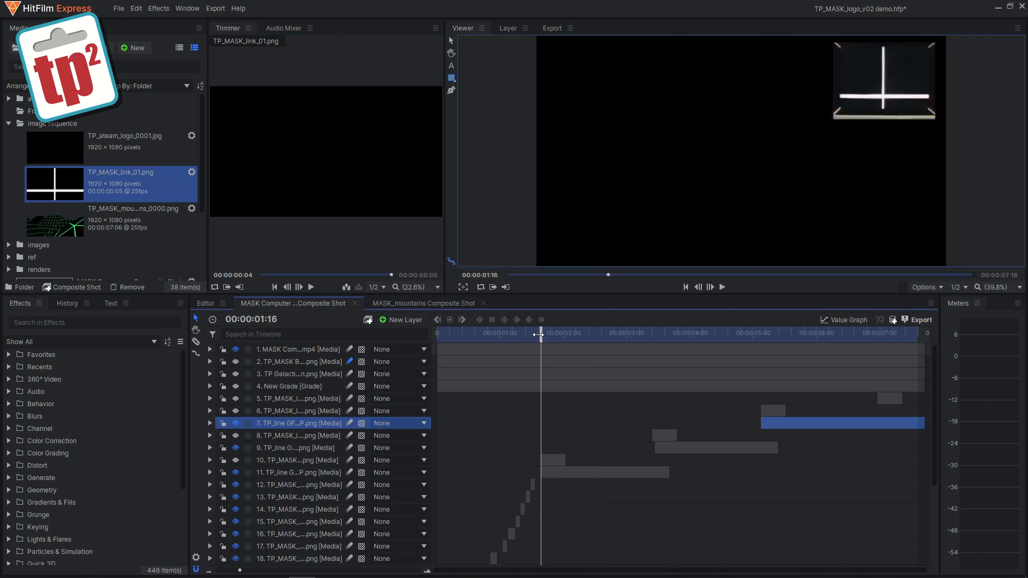
left_click(236, 461)
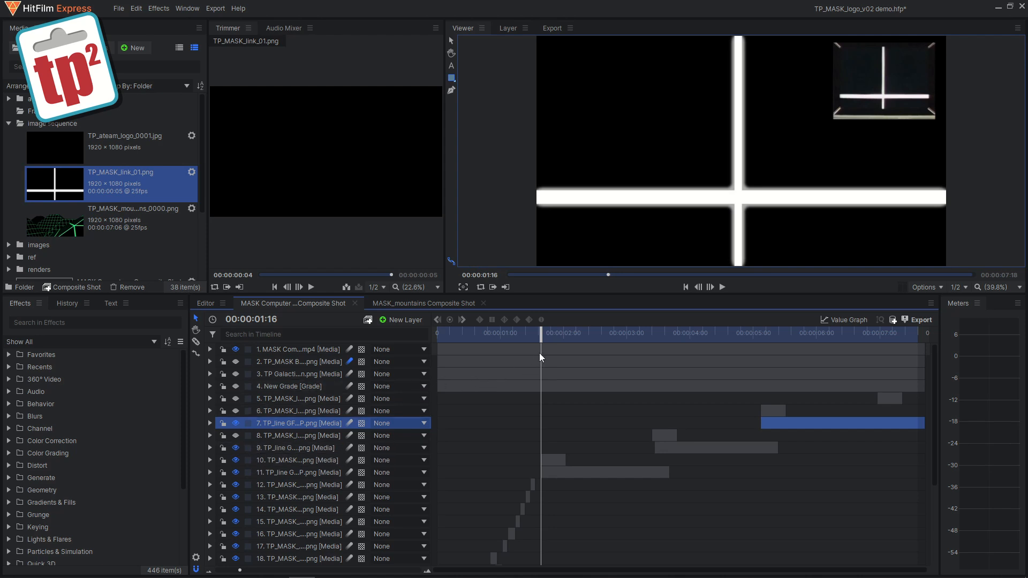
mouse_move(541, 339)
left_mouse_down()
mouse_move(558, 338)
mouse_move(544, 339)
left_mouse_up()
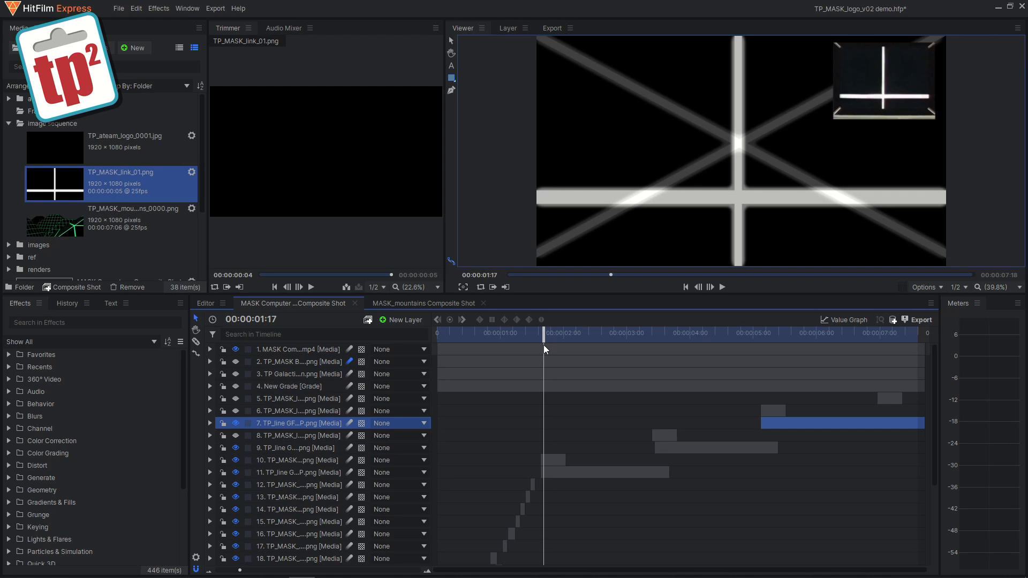
Step: Expand layer 10 to examine its Motion Trails effect and transform settings
left_click(209, 460)
left_click(221, 496)
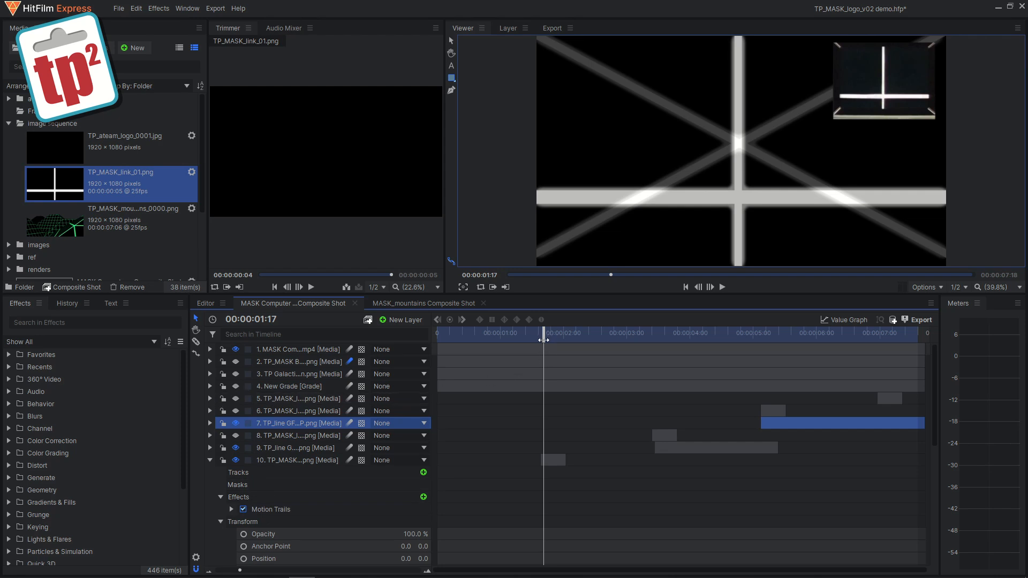
left_click_drag(544, 335, 553, 335)
left_click(209, 460)
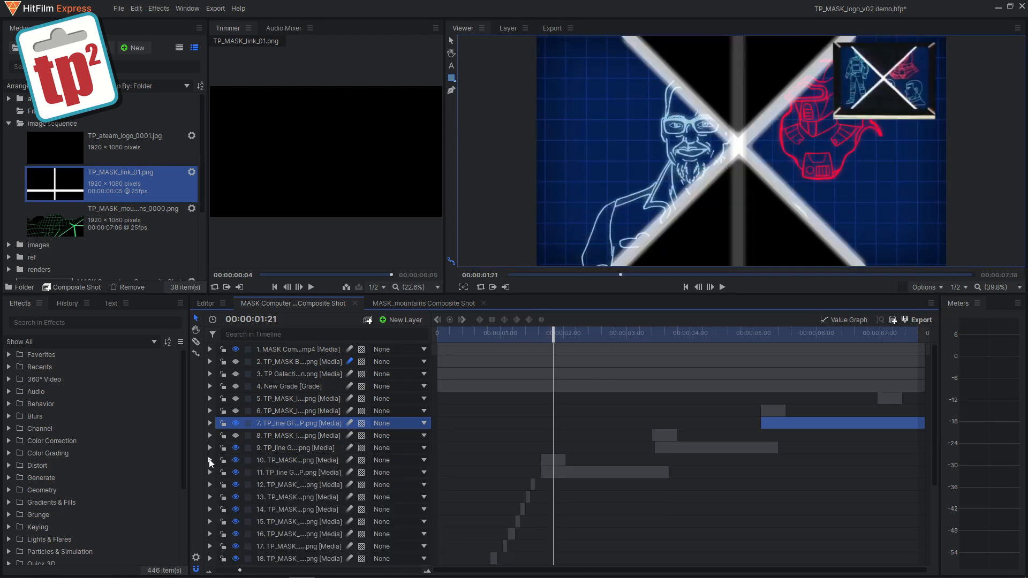
Step: Turn on visibility for layers 8 and 6, then play the composite shot from the start
left_click(547, 457)
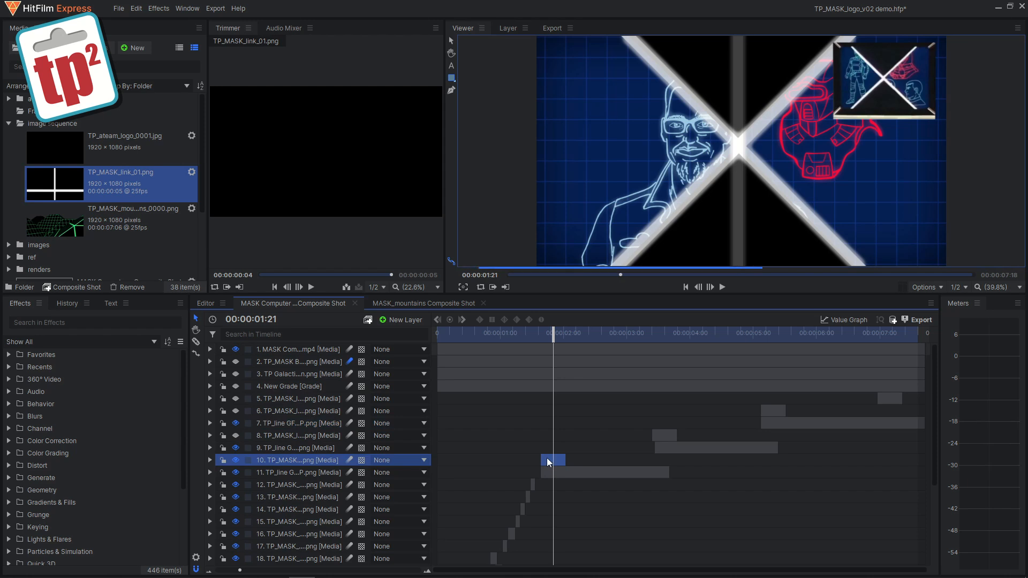
left_click(662, 436)
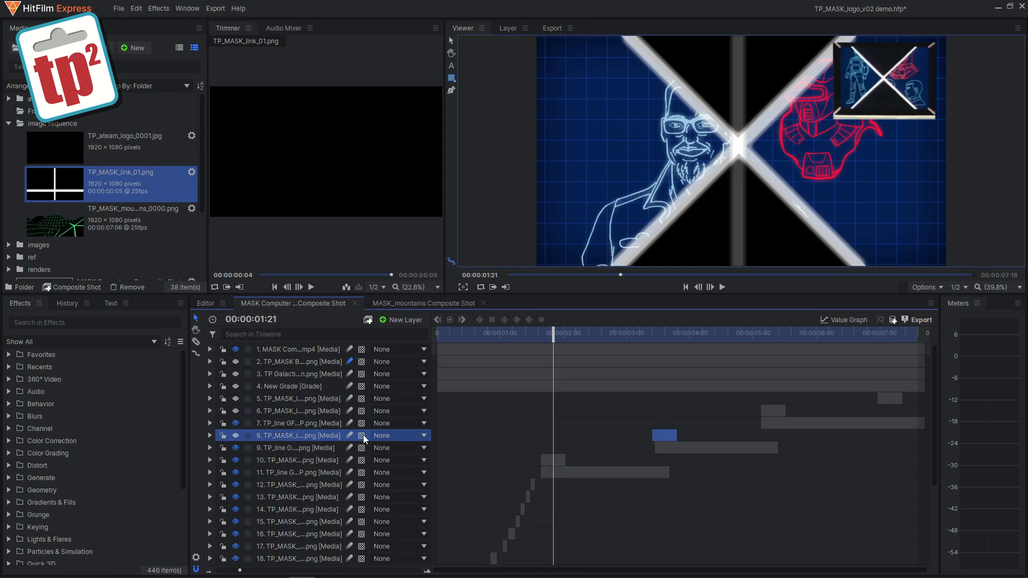
left_click(236, 436)
left_click(236, 412)
left_click(439, 333)
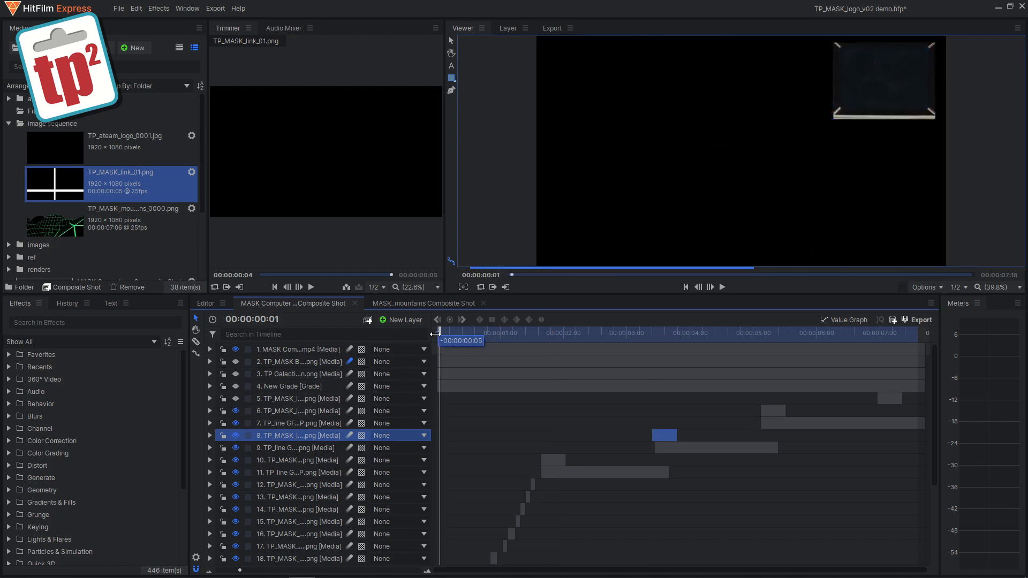
left_click(722, 287)
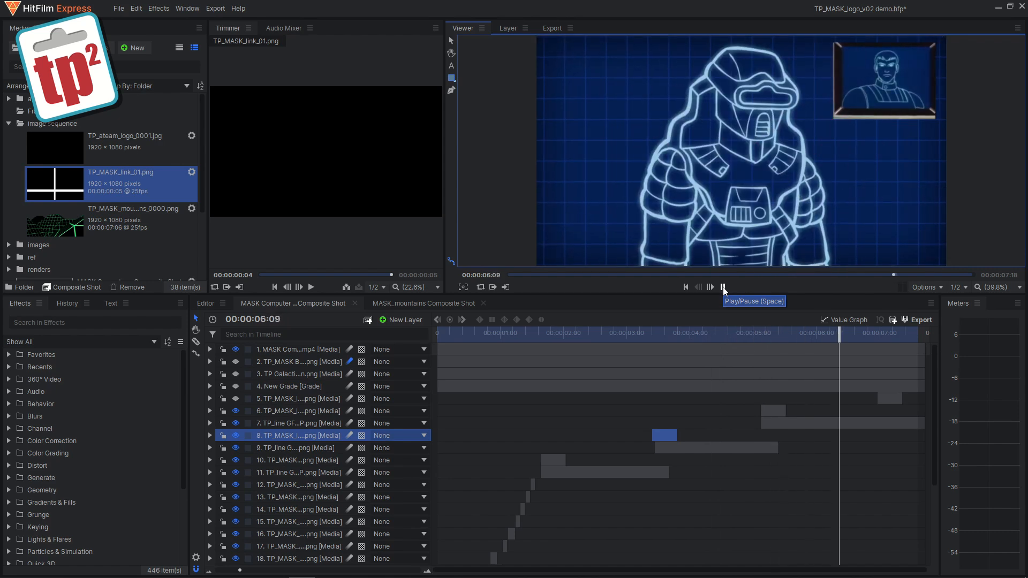
Step: Expand layer 7's Transform properties and scrub through its Scale keyframes near the end of the shot
left_click_drag(824, 333, 854, 337)
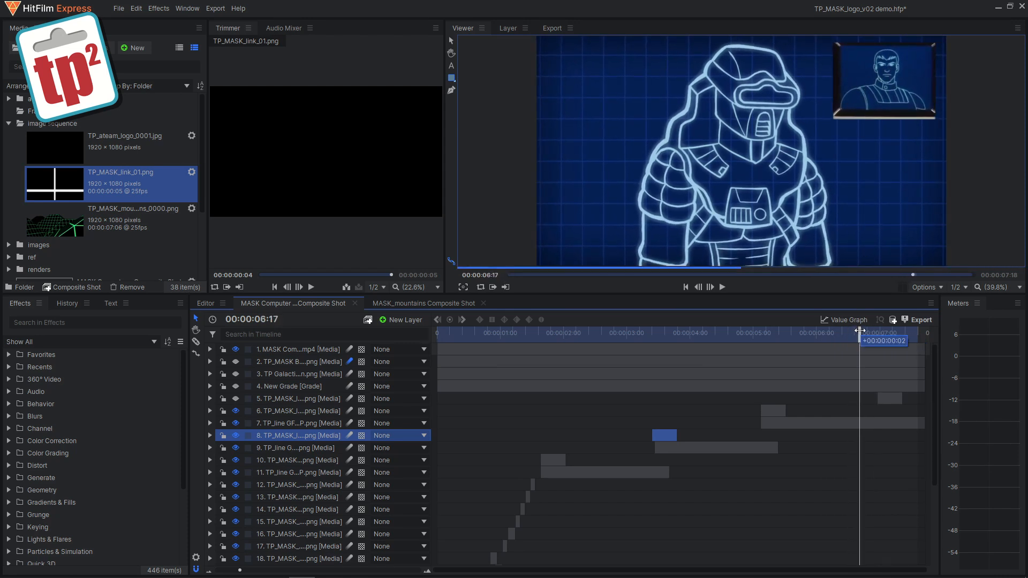
left_click(796, 424)
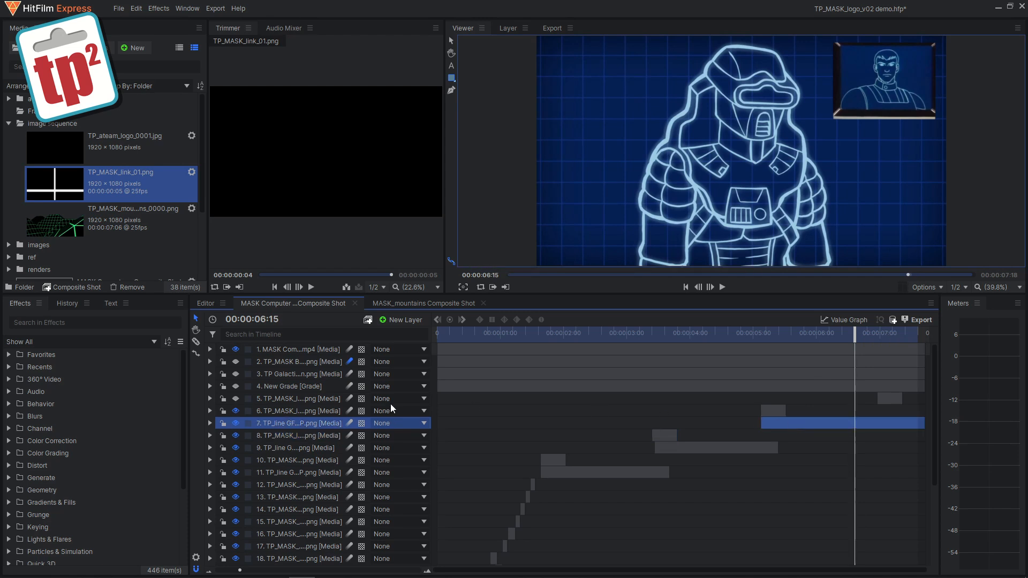
left_click(210, 424)
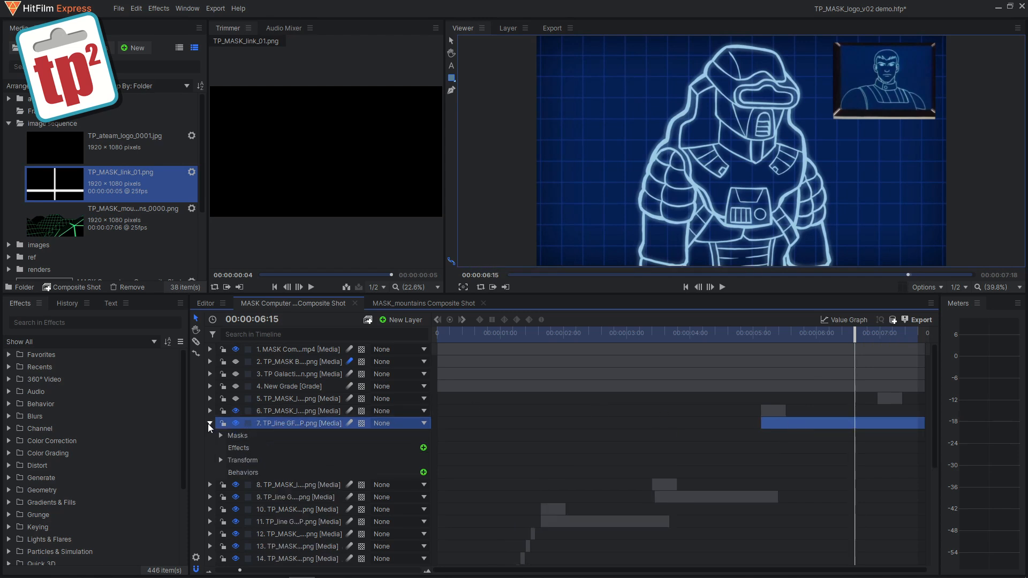
left_click(221, 460)
scroll(932, 443, "down", 3)
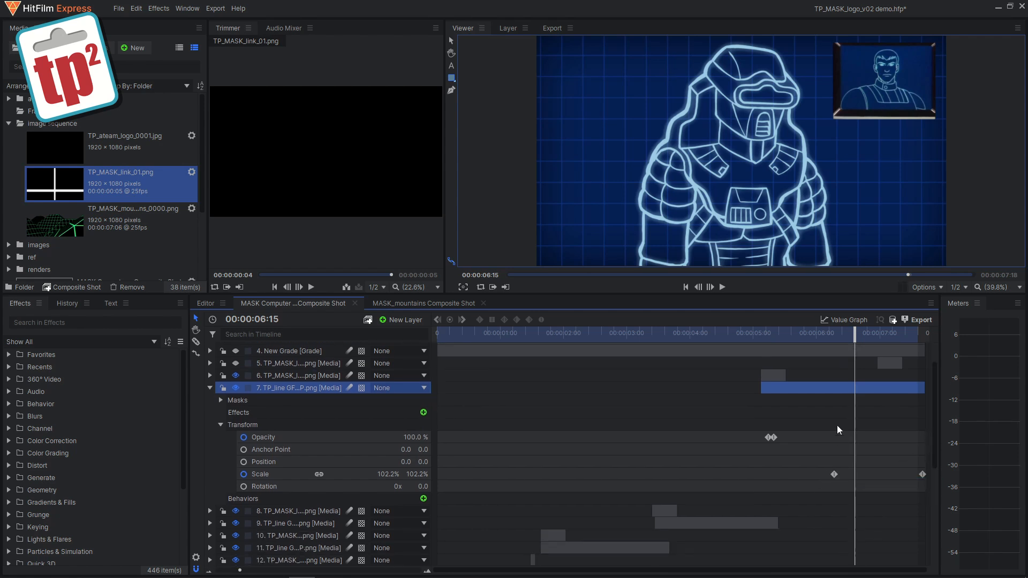
left_click_drag(826, 335, 829, 339)
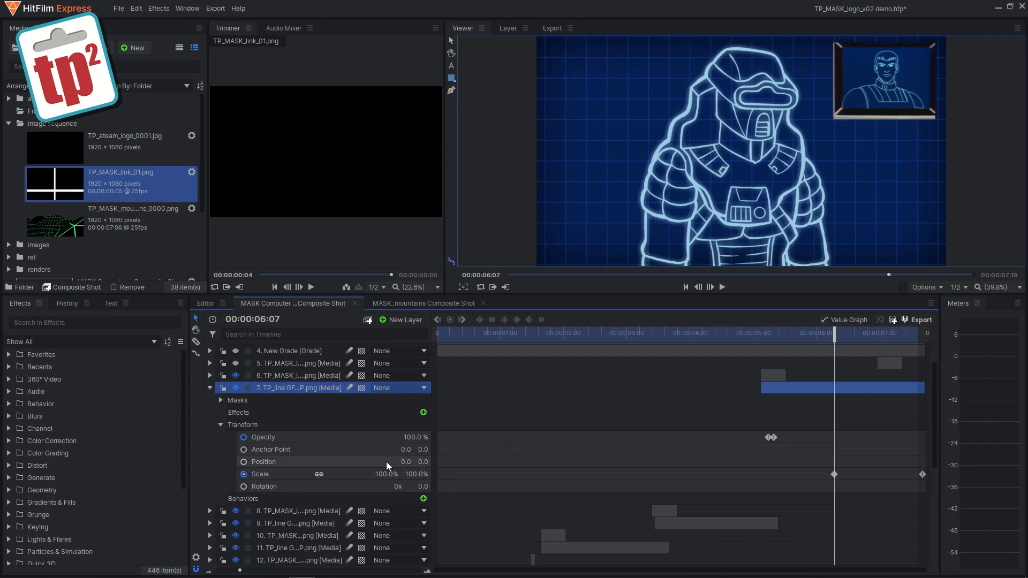
left_click_drag(833, 336, 922, 336)
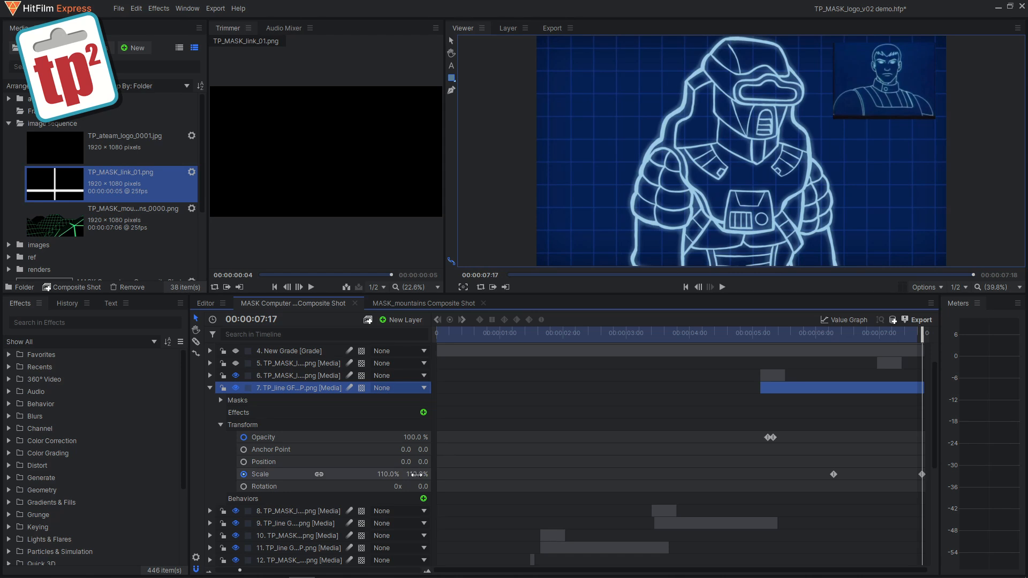
left_click_drag(818, 337, 844, 335)
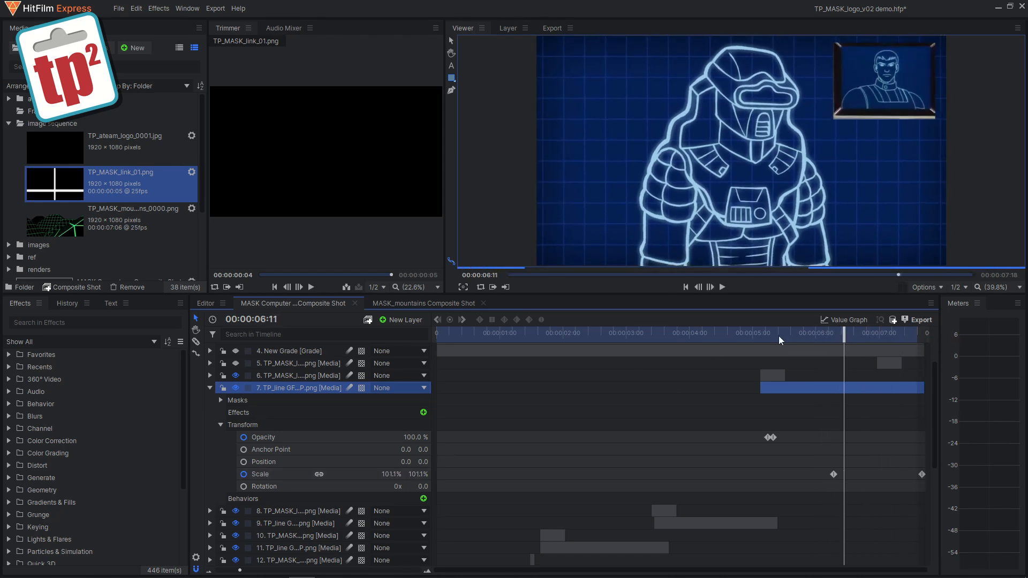
left_click(209, 388)
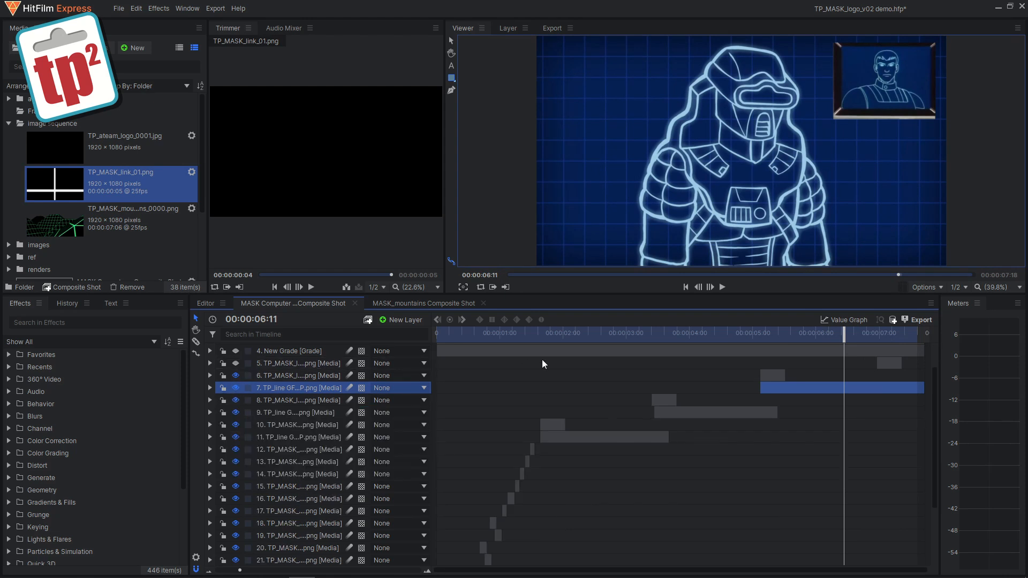
scroll(934, 381, "up", 3)
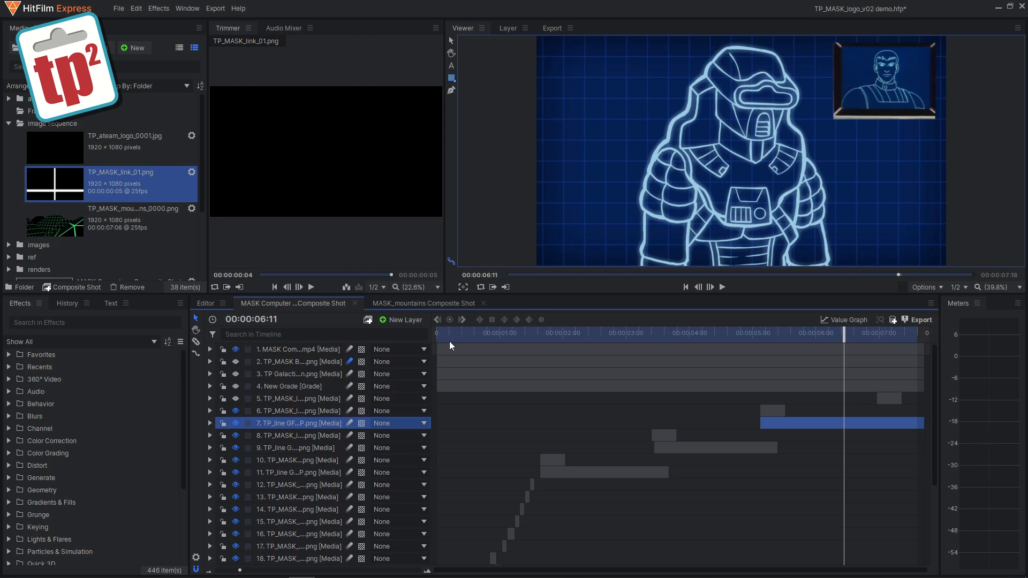
Step: Turn on visibility for layers 2, 3, 4 and 5 of the composite shot
left_click(236, 362)
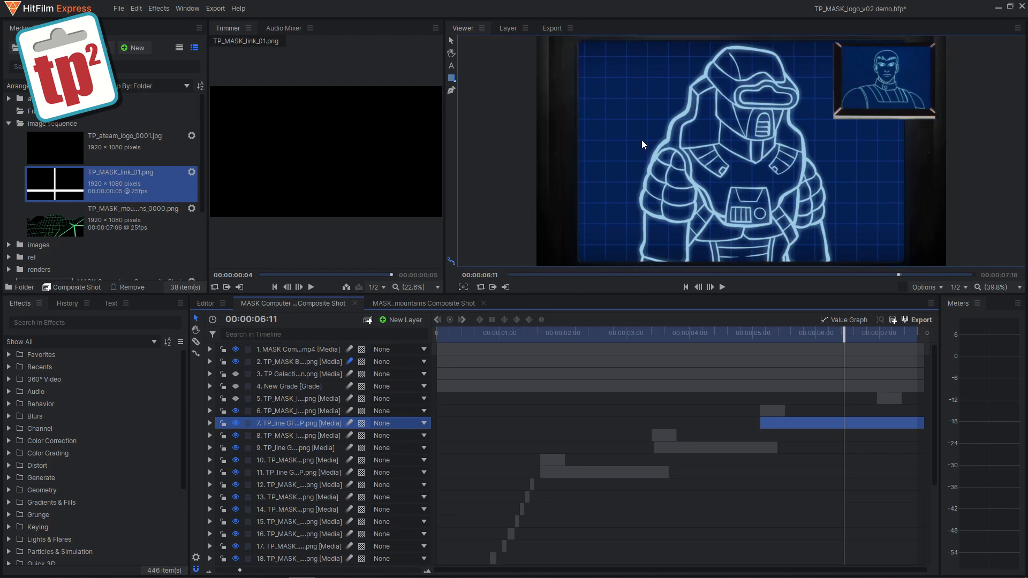
left_click(235, 374)
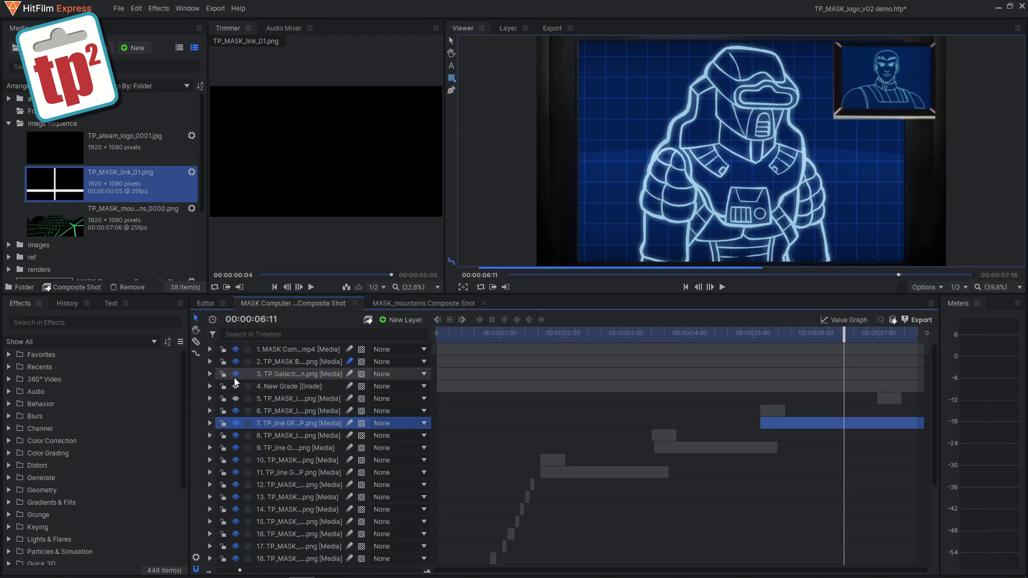
left_click(235, 386)
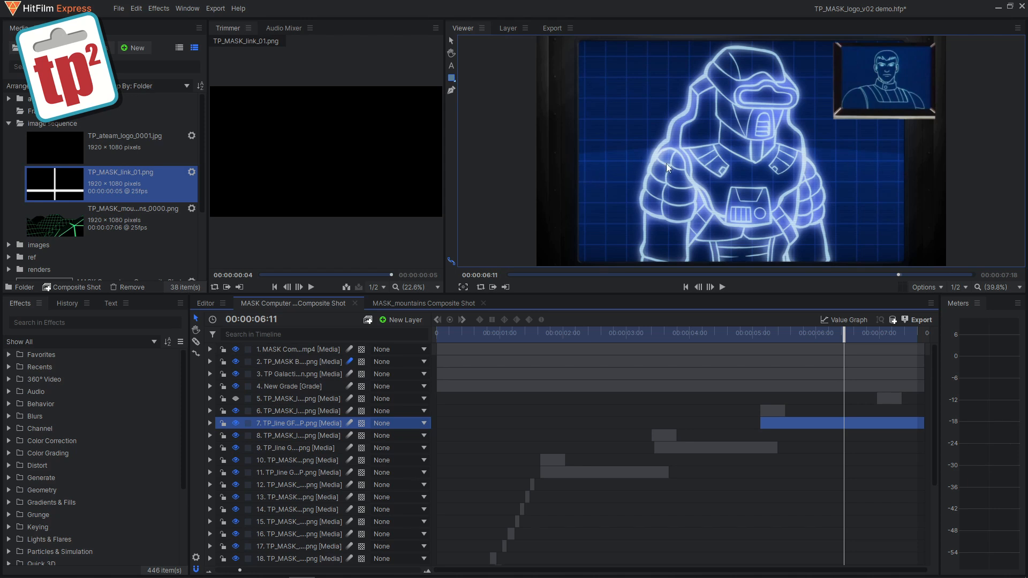
left_click(236, 399)
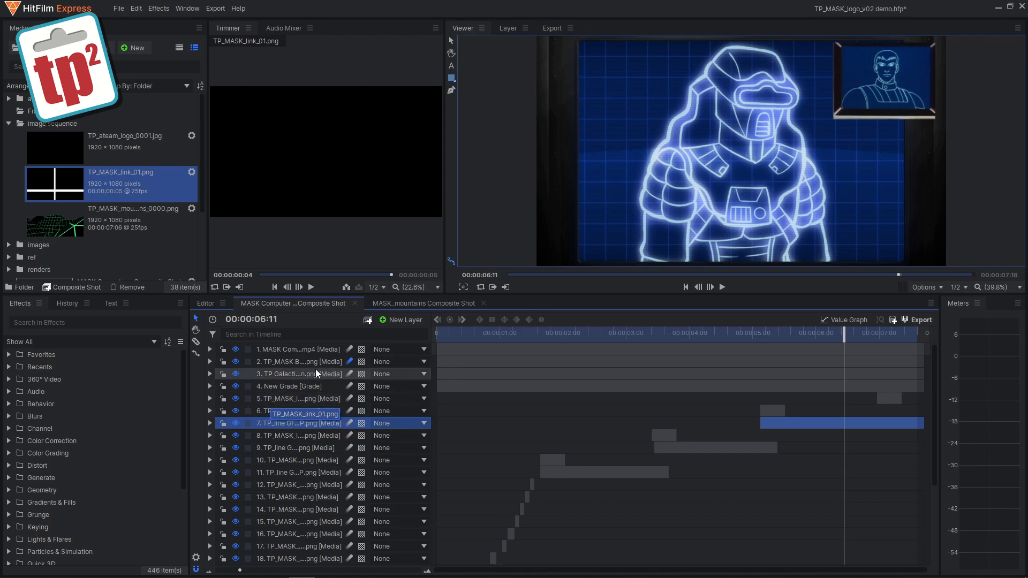
Step: Play the composite shot from the start, pause it, and hide layer 1
left_click(439, 334)
left_click(722, 287)
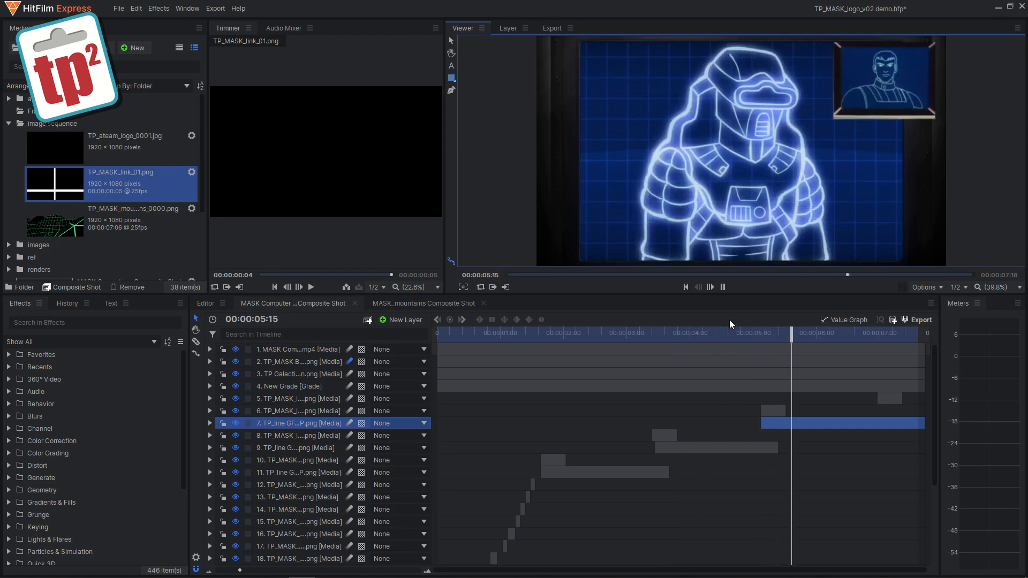
left_click(722, 287)
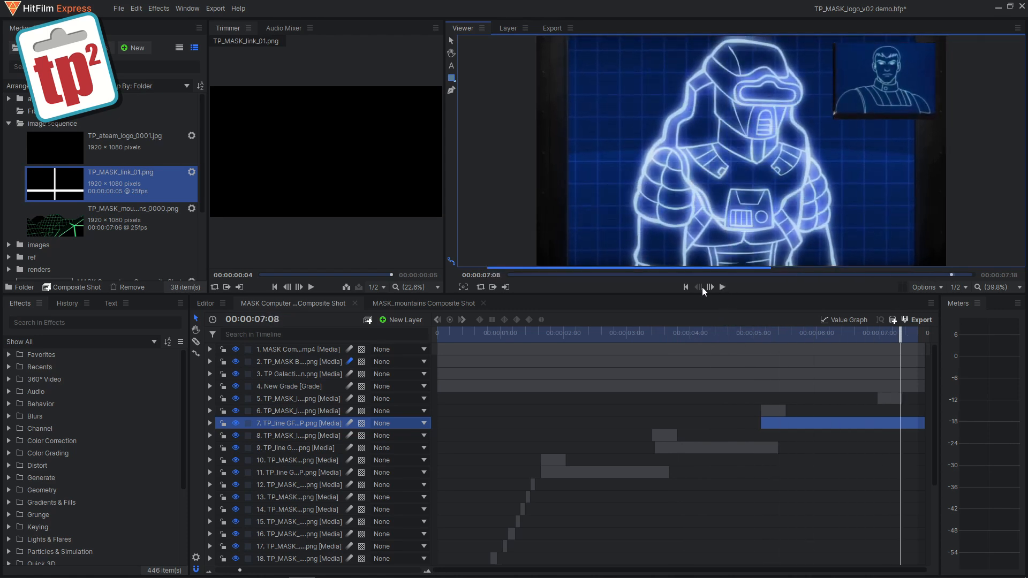
left_click(236, 349)
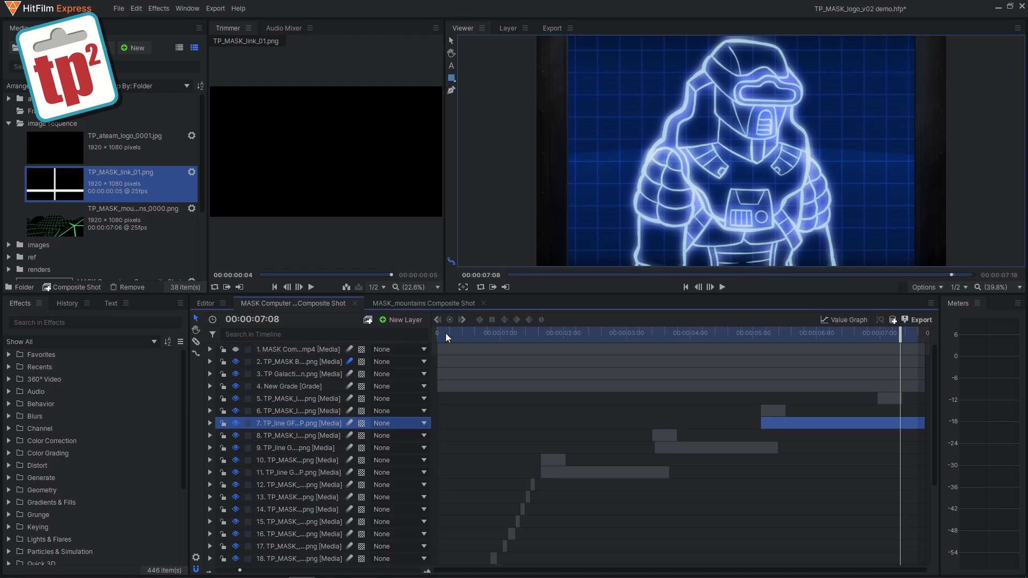
Step: Switch to the editor timeline and scrub the intro, toggling the Video 3 track's visibility off and back on
left_click_drag(447, 337, 431, 336)
left_click(206, 304)
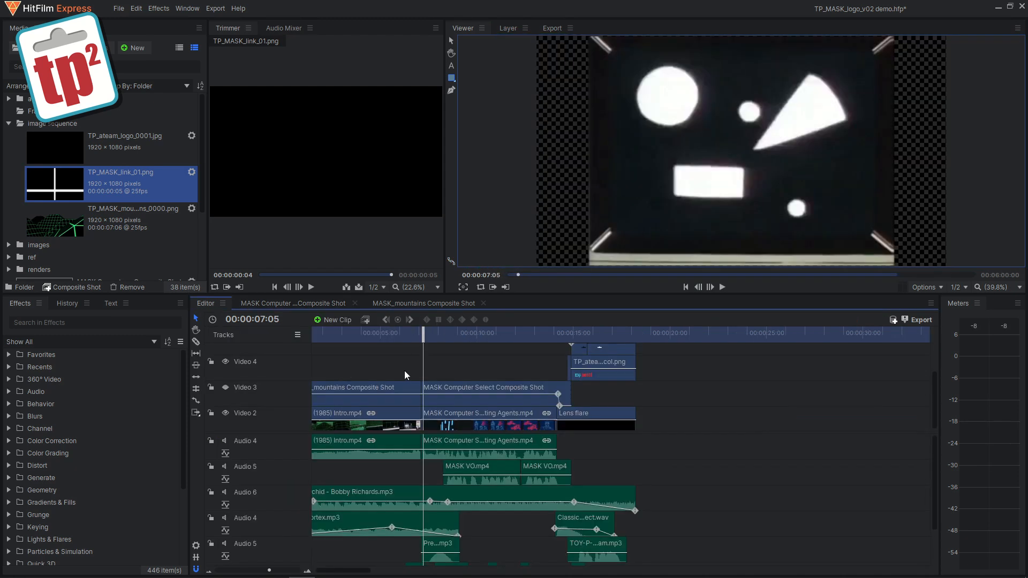
left_click(426, 336)
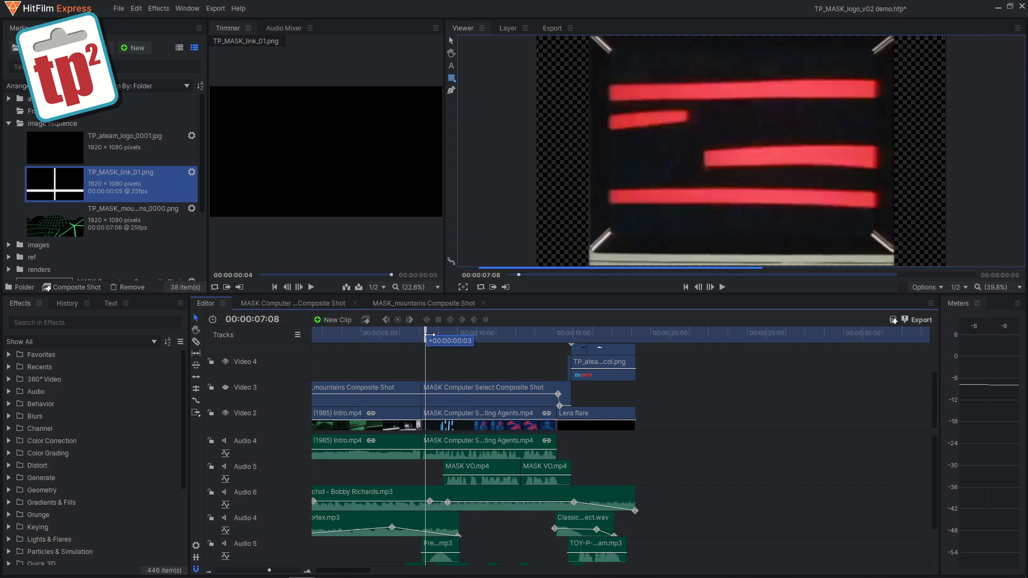
left_click(226, 388)
mouse_move(425, 335)
left_mouse_down()
mouse_move(546, 335)
mouse_move(448, 338)
left_mouse_up()
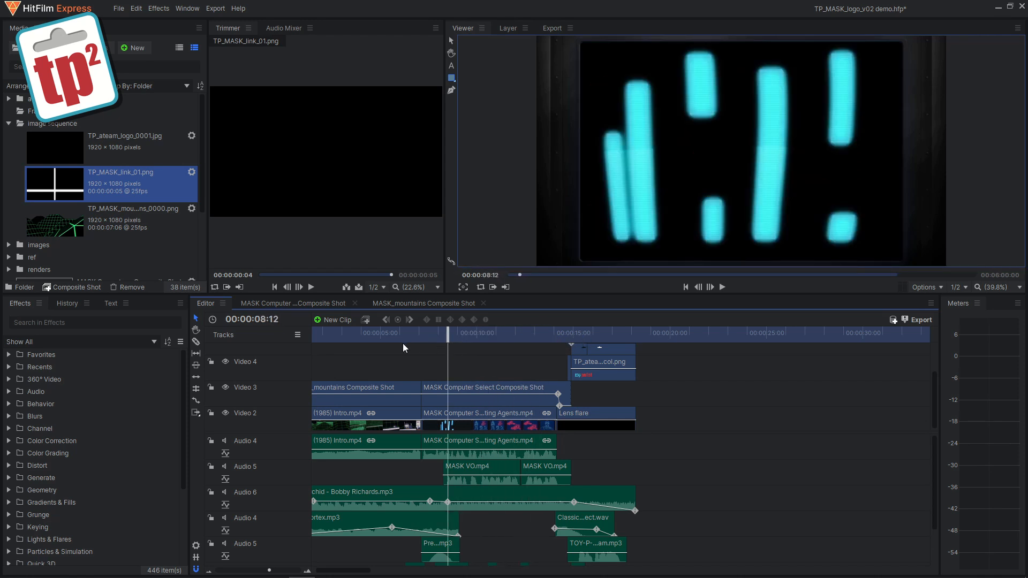
left_click(225, 388)
left_click_drag(320, 335, 423, 326)
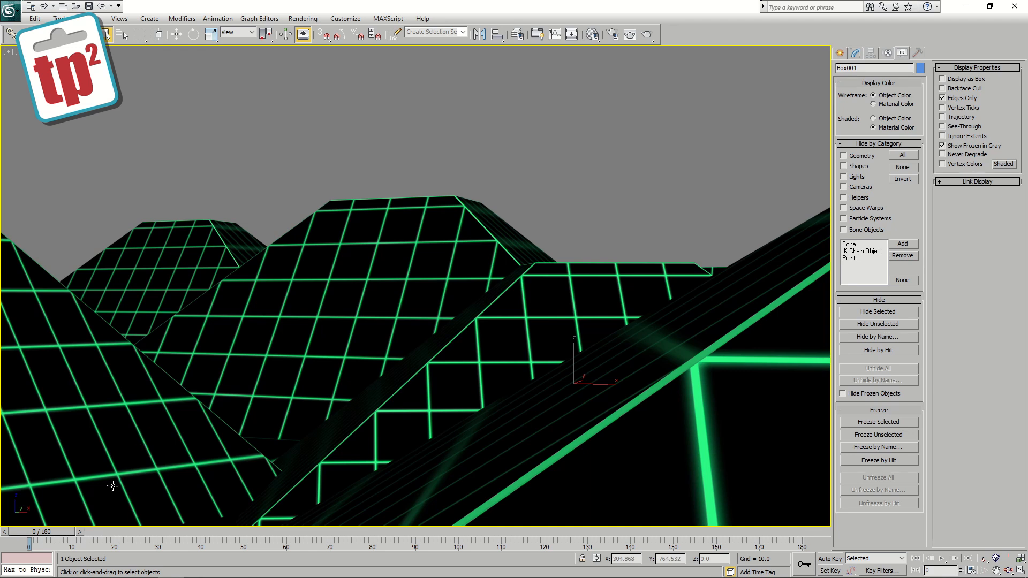
Step: Switch to 3ds Max and scrub the time slider through the grid mountain scene's animation
left_click_drag(62, 531, 355, 472)
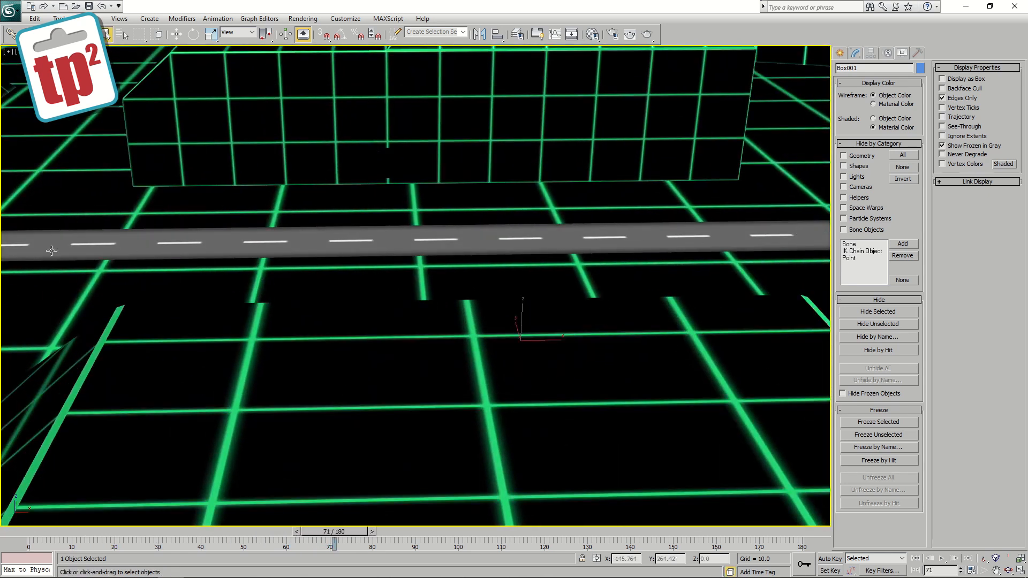
left_click_drag(344, 537, 120, 535)
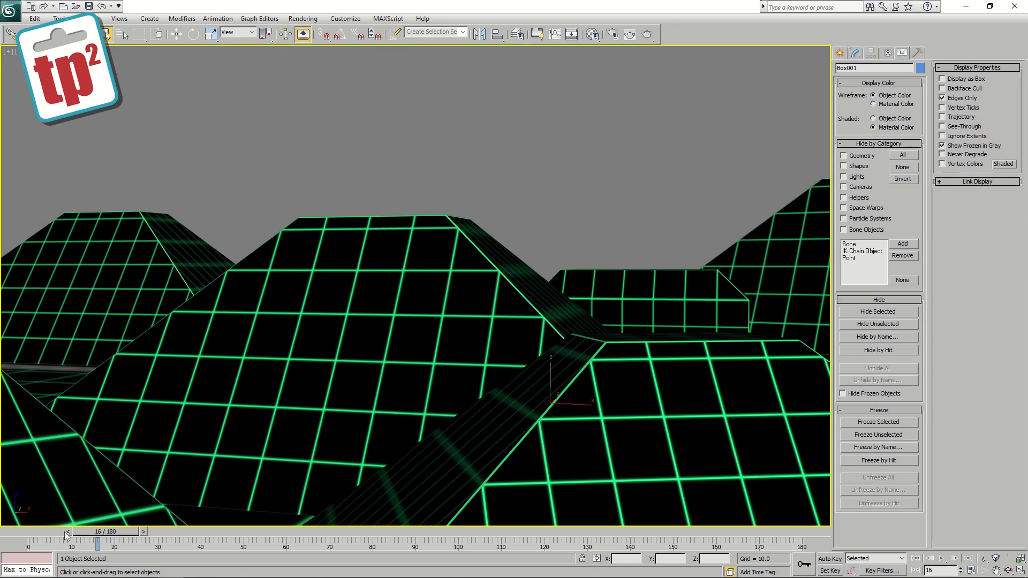
left_click_drag(31, 535, 310, 507)
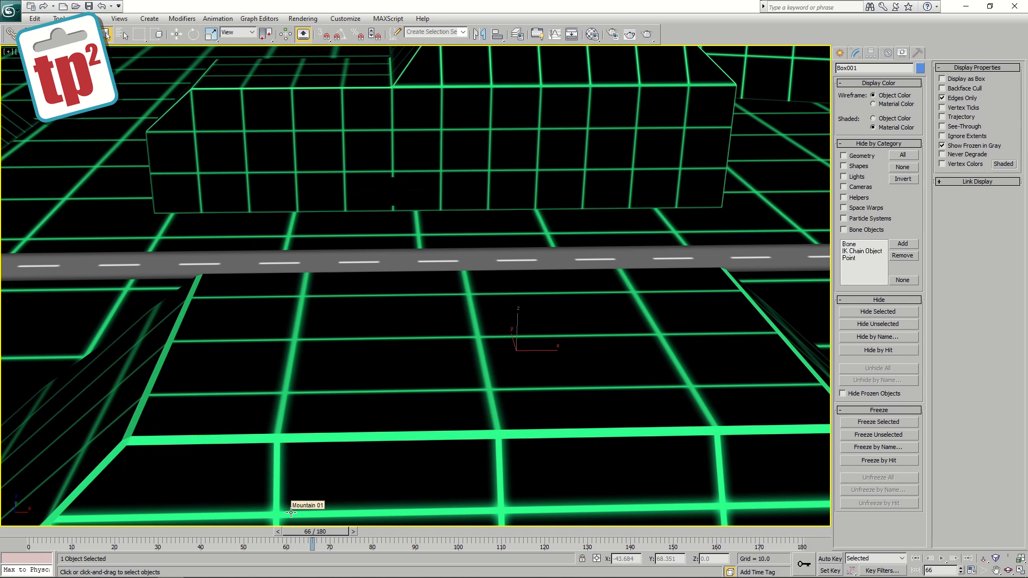
left_click_drag(312, 532, 702, 454)
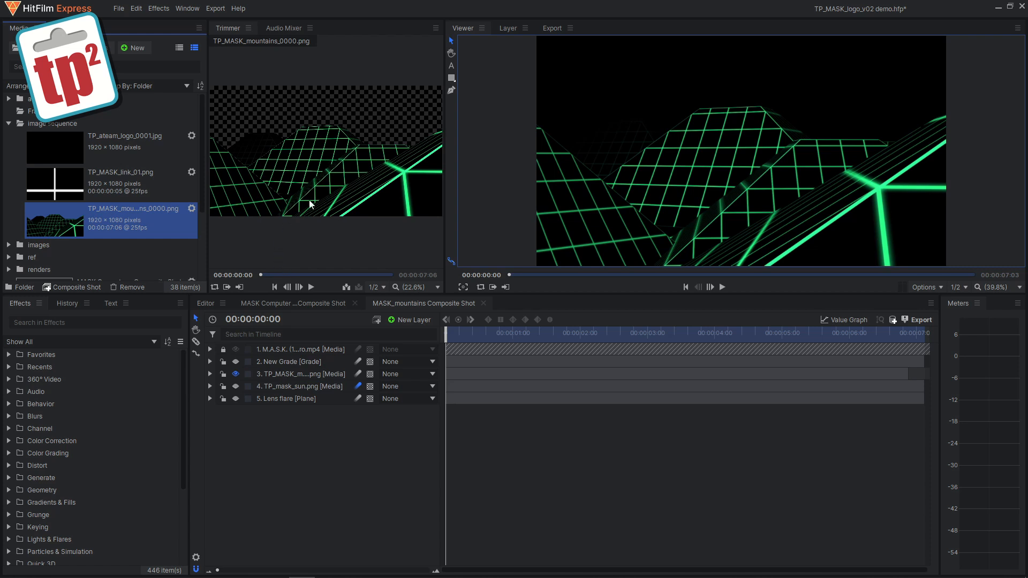
Step: Preview the mountains image sequence in the trimmer and scrub the MASK_mountains composite shot
left_click(311, 288)
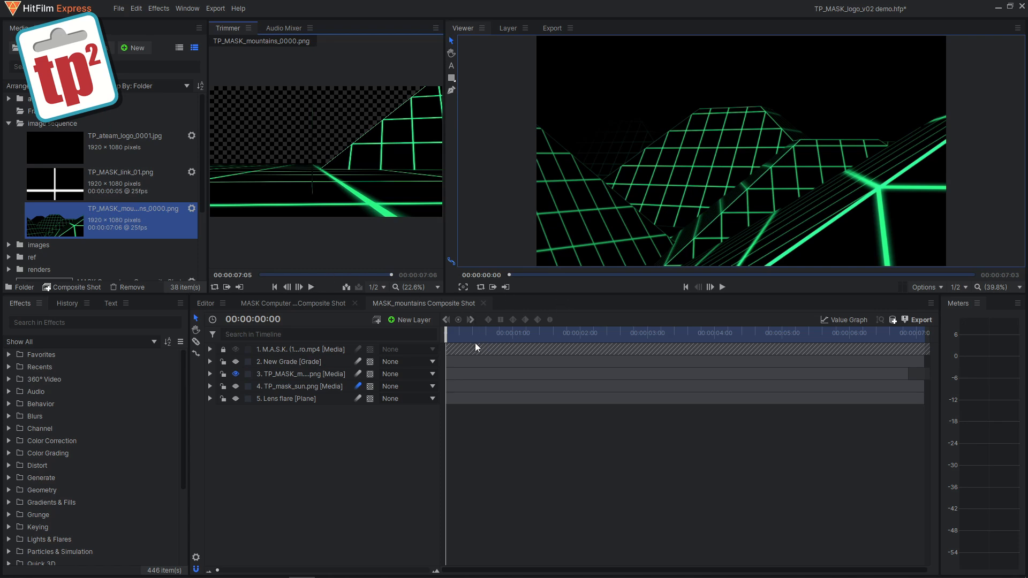
left_click_drag(449, 332, 518, 332)
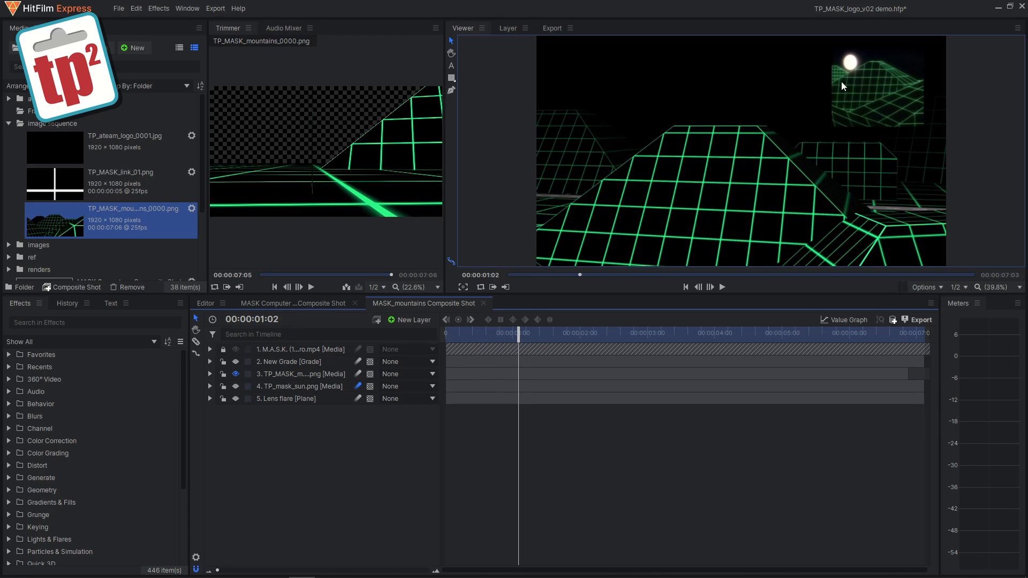
mouse_move(517, 338)
left_mouse_down()
mouse_move(589, 333)
mouse_move(521, 332)
left_mouse_up()
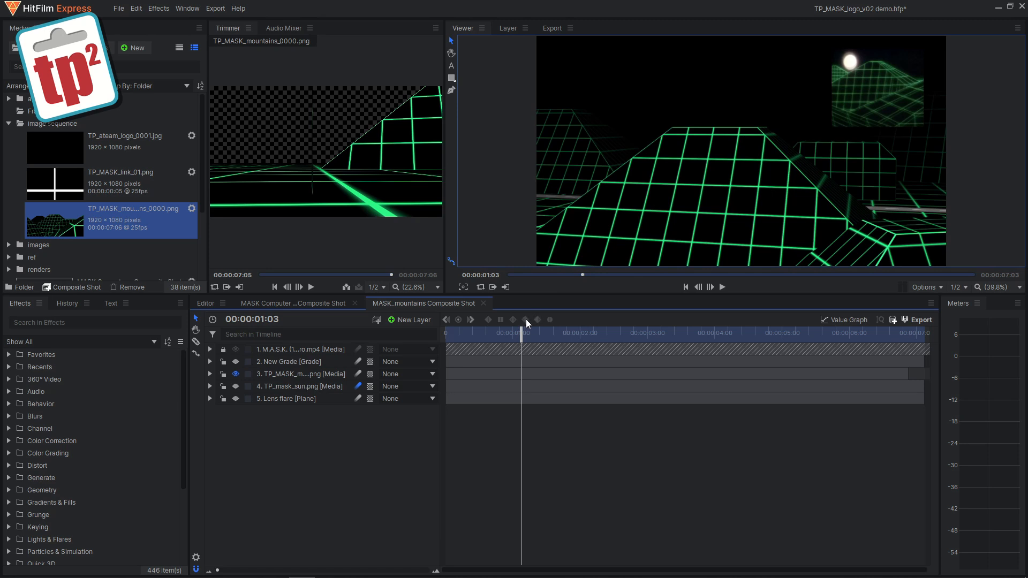
Step: Turn on the sun layer 4 and expand its Transform properties to show its Position and Scale keyframes
left_click(236, 386)
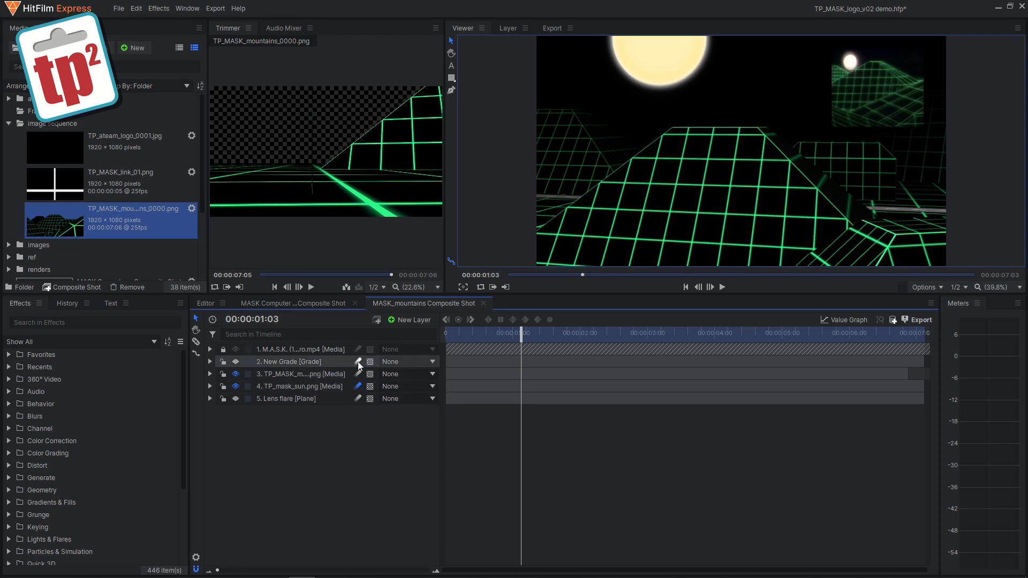
left_click(209, 386)
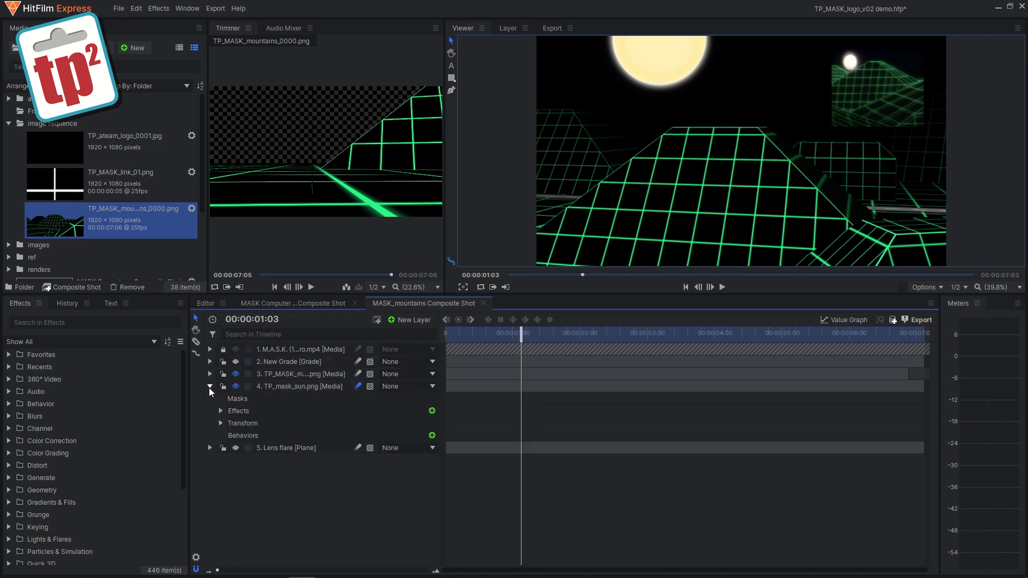
left_click(221, 423)
left_click(445, 336)
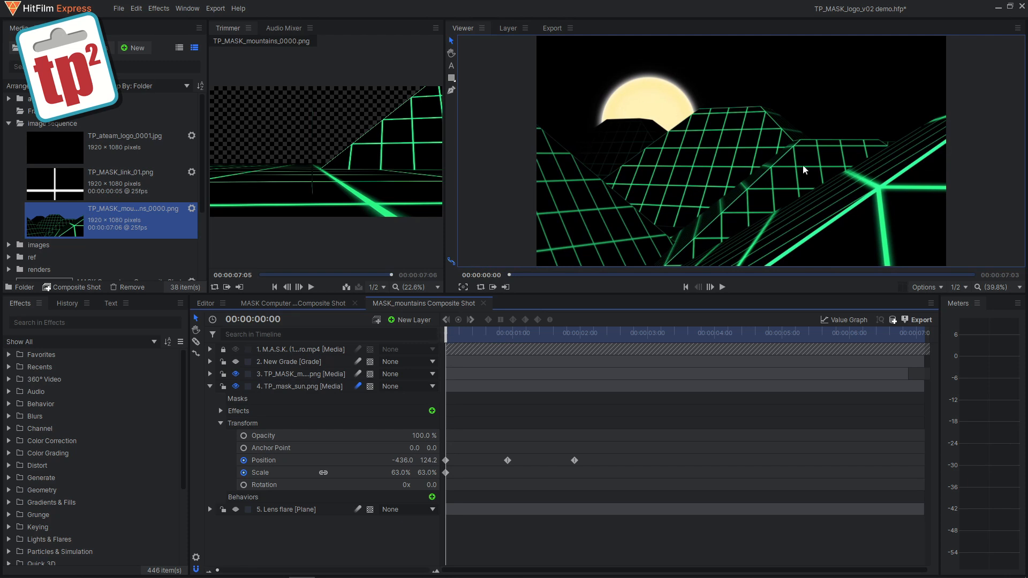
mouse_move(446, 335)
left_mouse_down()
mouse_move(576, 338)
mouse_move(449, 341)
left_mouse_up()
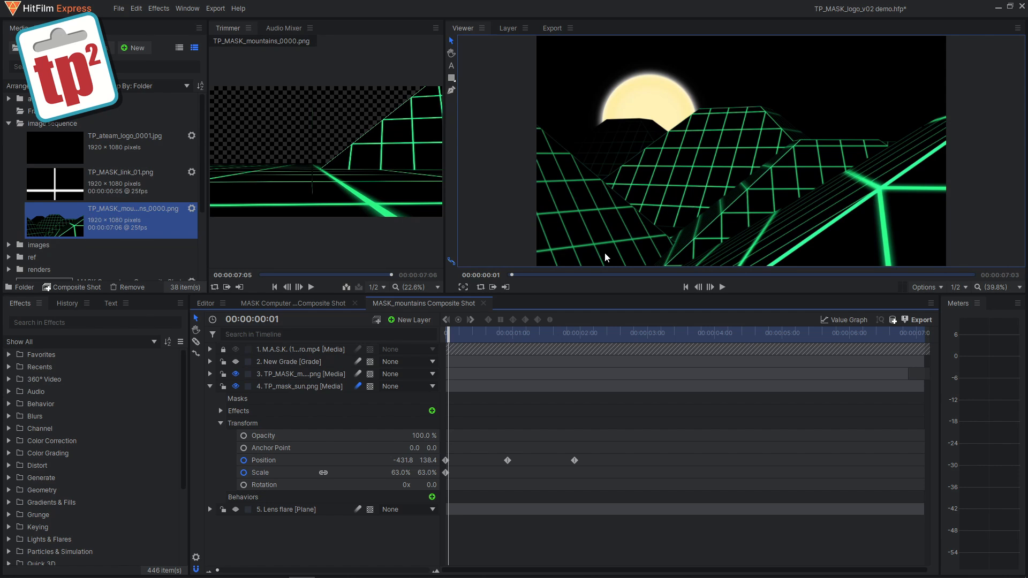
Step: Turn on the New Grade layer, then expand layer 3's effects and enable its Motion Trails effect
left_click(236, 361)
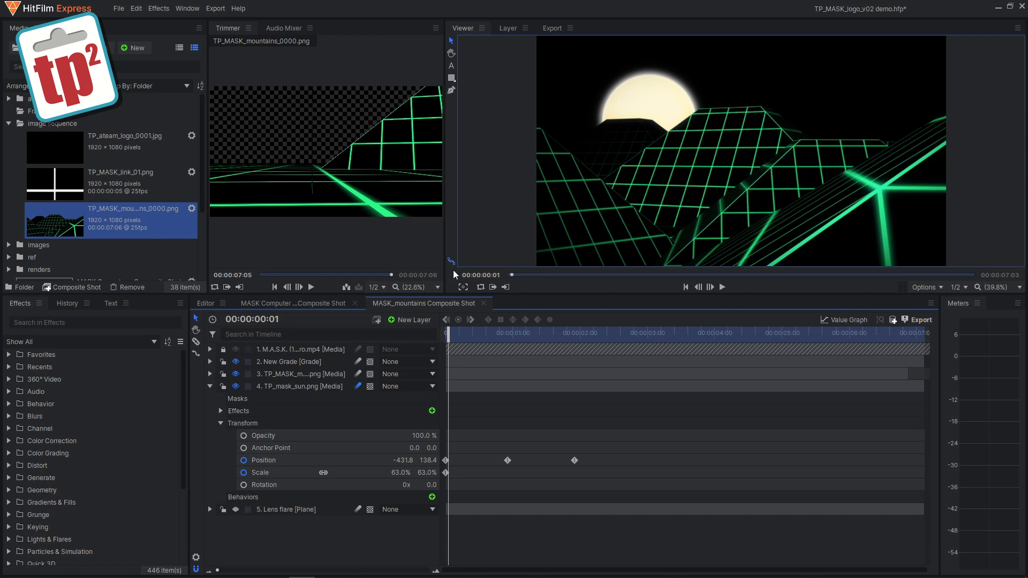
left_click(210, 386)
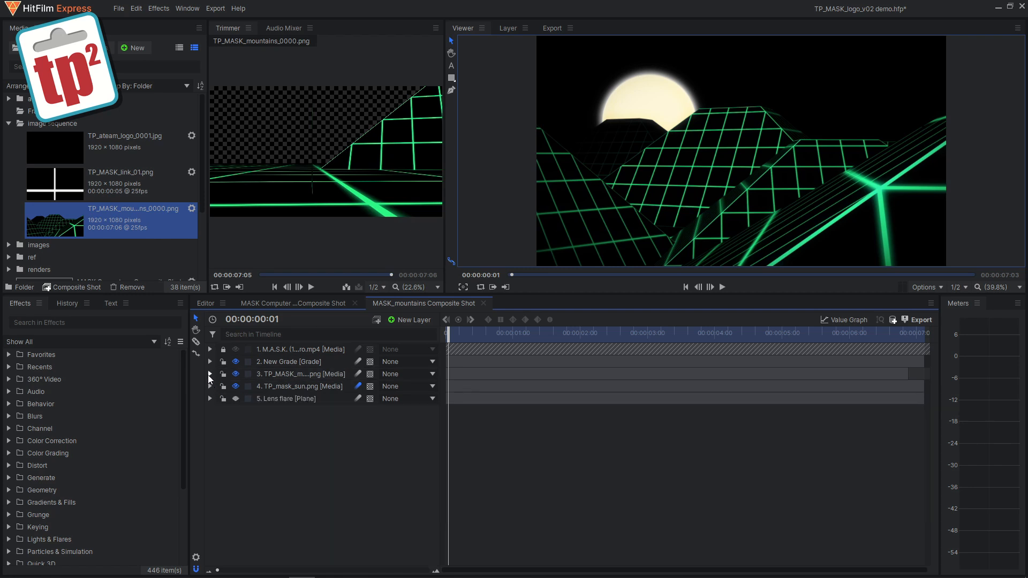
left_click(208, 374)
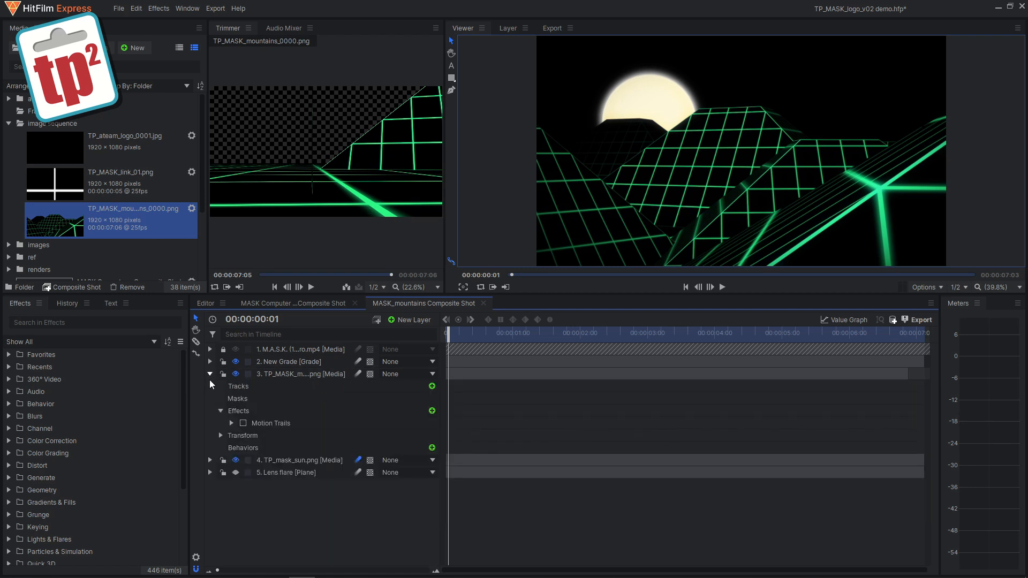
left_click(243, 424)
left_click_drag(455, 333, 488, 325)
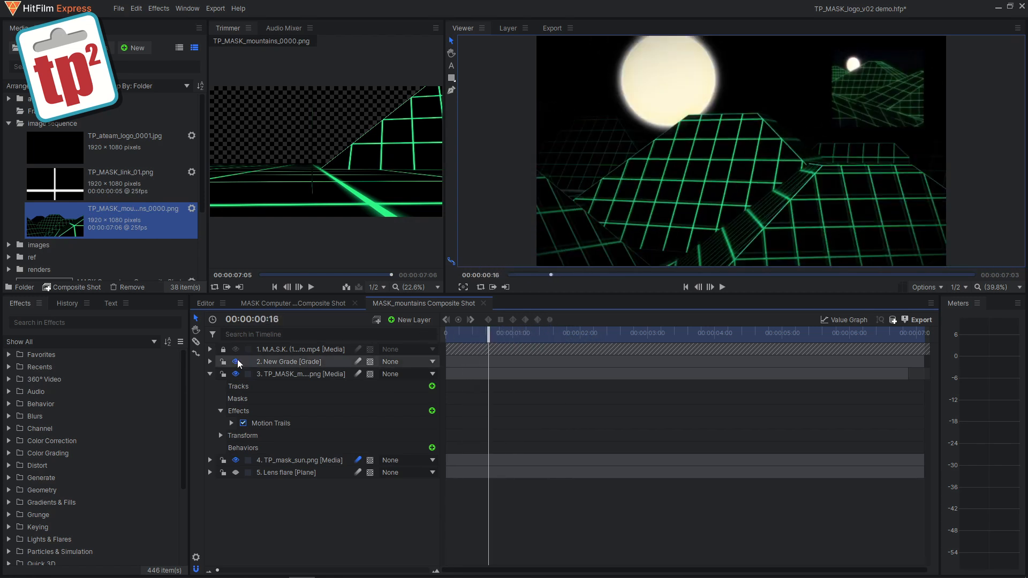
Step: Unlock layer 1, turn on its visibility, and scrub the start of the mountains shot
left_click(223, 349)
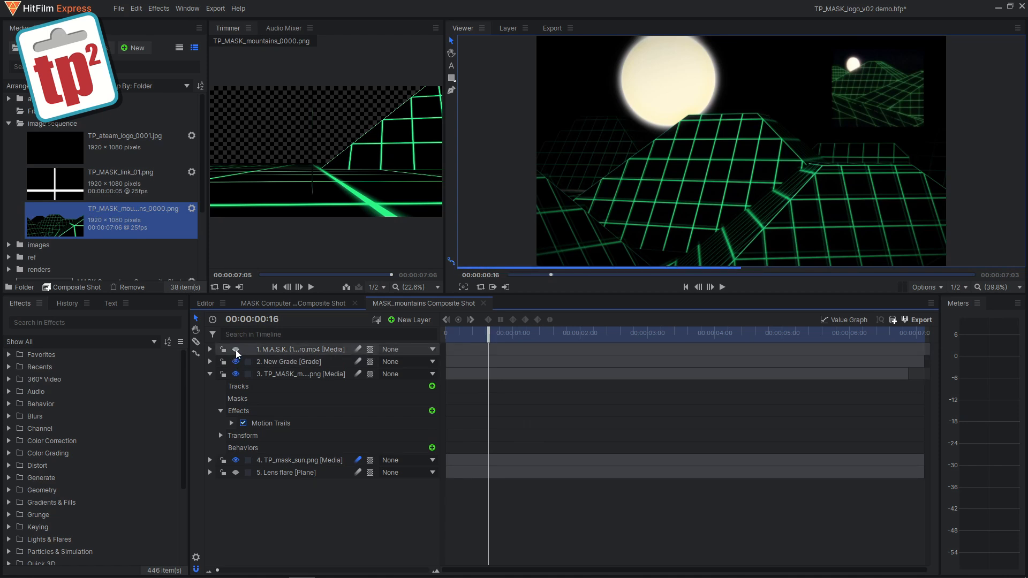
left_click(236, 349)
mouse_move(466, 333)
left_mouse_down()
mouse_move(524, 334)
mouse_move(464, 333)
left_mouse_up()
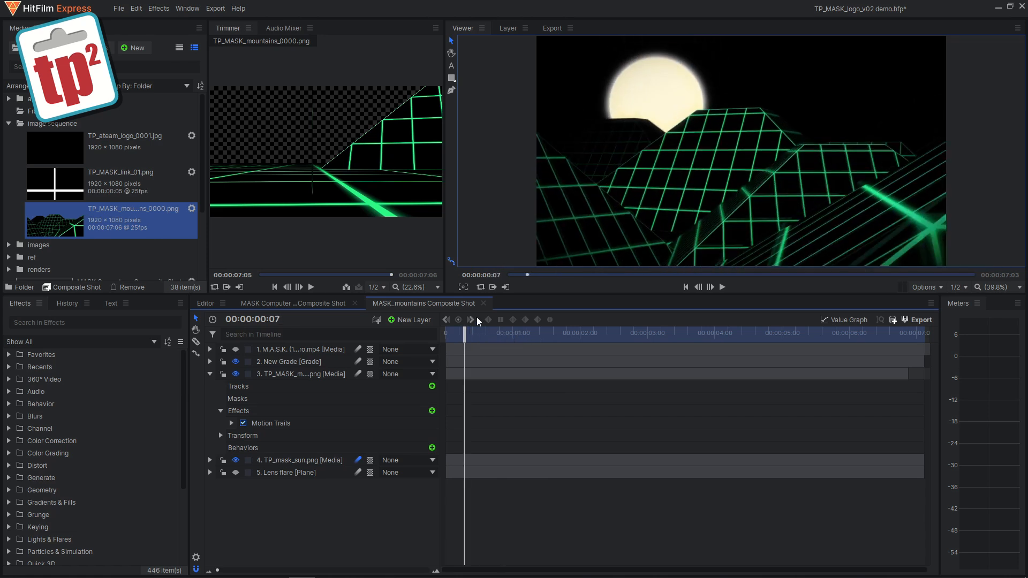
Step: Return to the editor timeline, toggle the Video 2 and Video 3 track visibility, and start playback
left_click(204, 303)
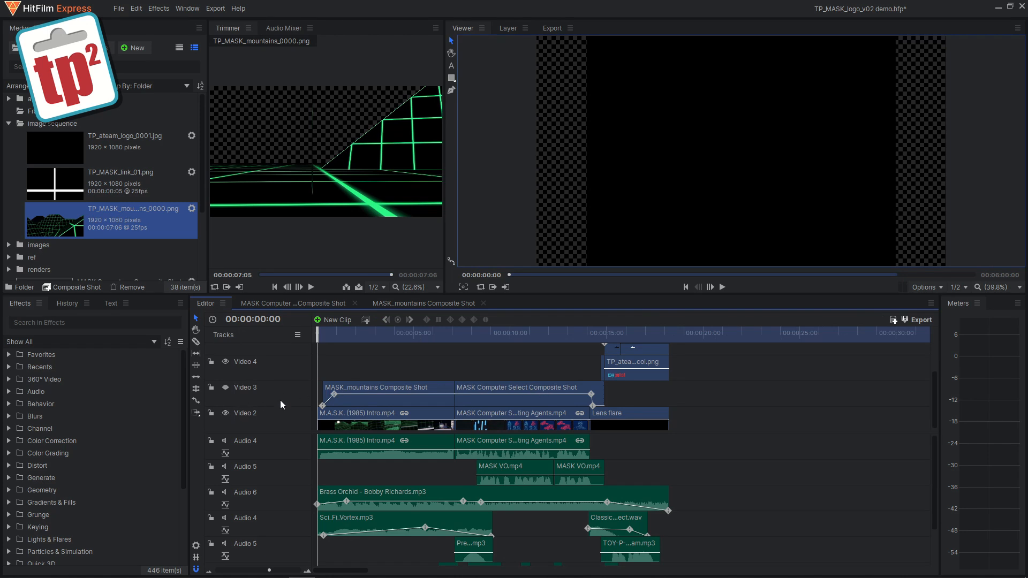
left_click(226, 414)
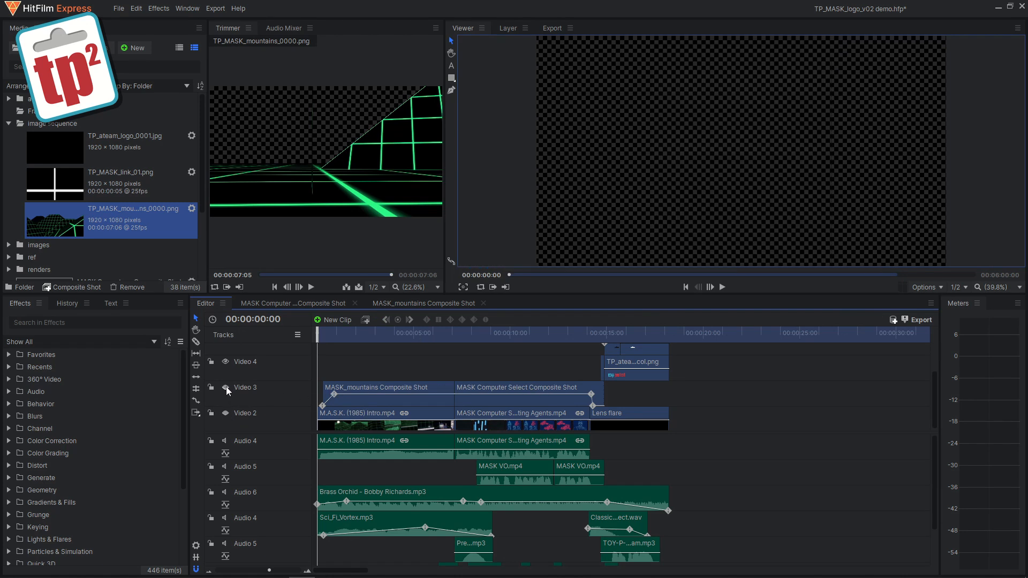
left_click(226, 388)
left_click(722, 288)
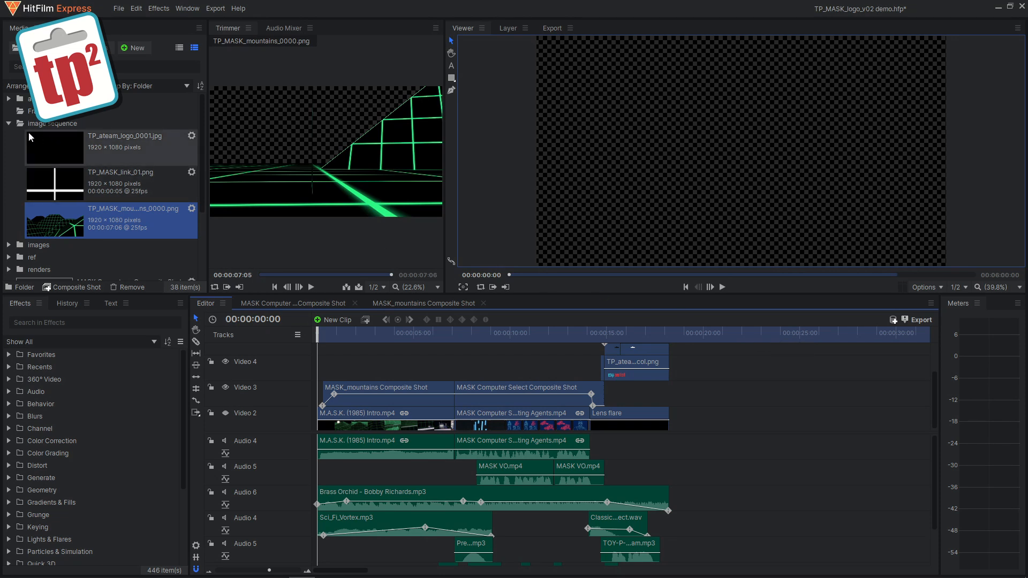
Step: Open the audio folder in the media panel and preview the PremiumBeat sci-fi scanner sound in the trimmer
left_click(8, 123)
left_click(8, 99)
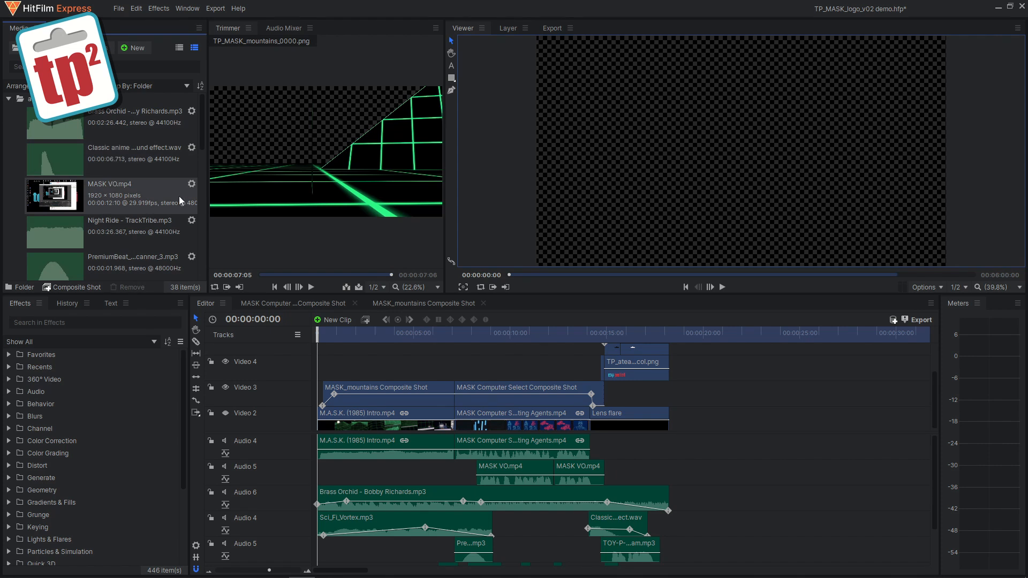
scroll(202, 140, "down", 2)
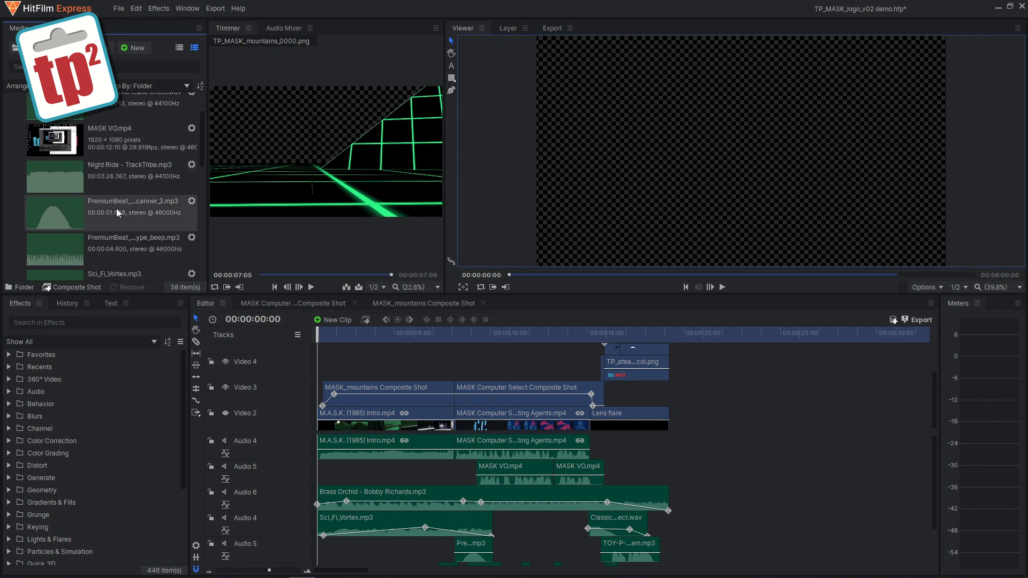
left_click(109, 205)
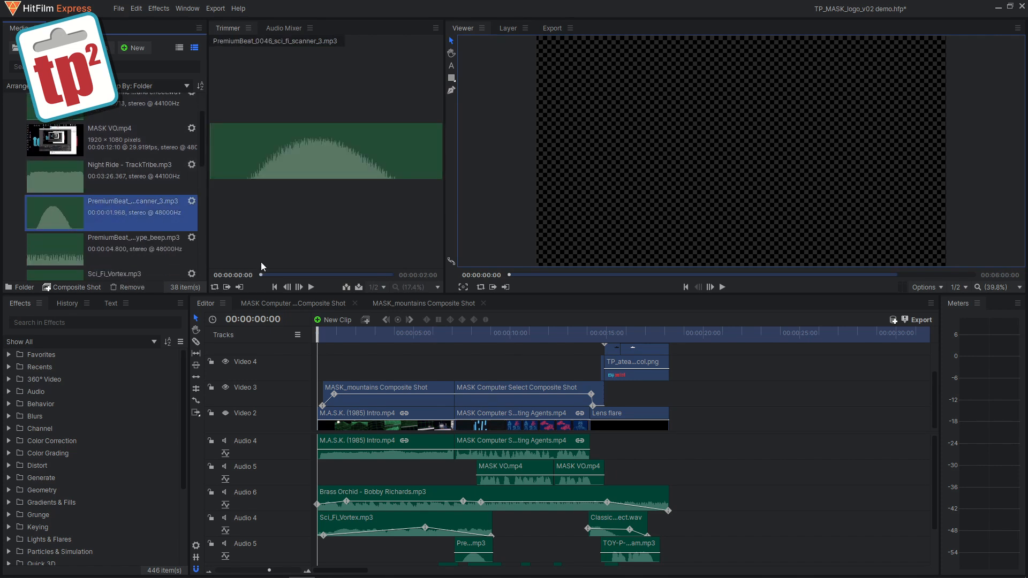
left_click(311, 288)
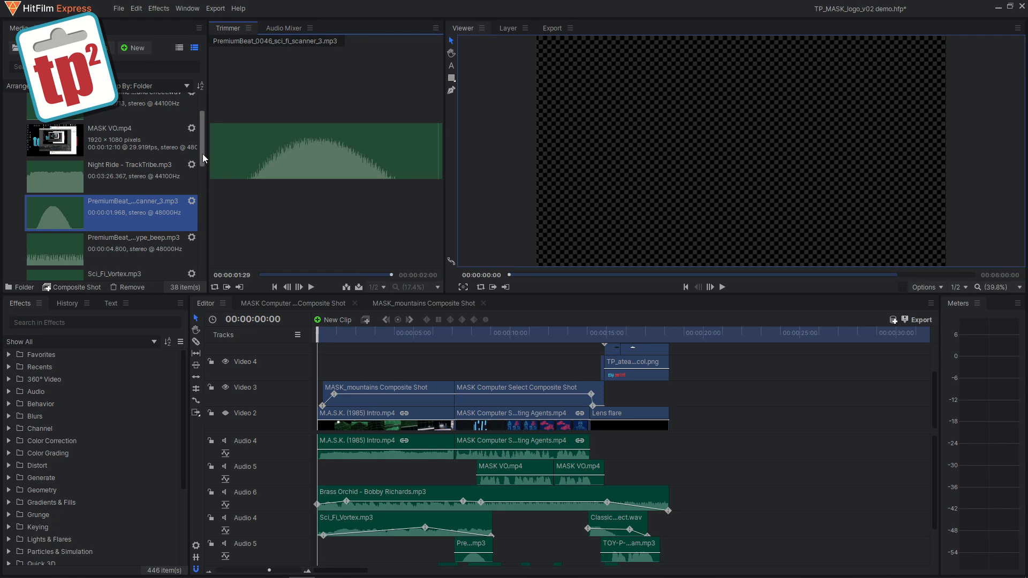
Step: Preview the PremiumBeat sci-fi type beep and Sci_Fi_Vortex.mp3 sounds in the trimmer
scroll(149, 184, "down", 3)
left_click(137, 183)
left_click(312, 289)
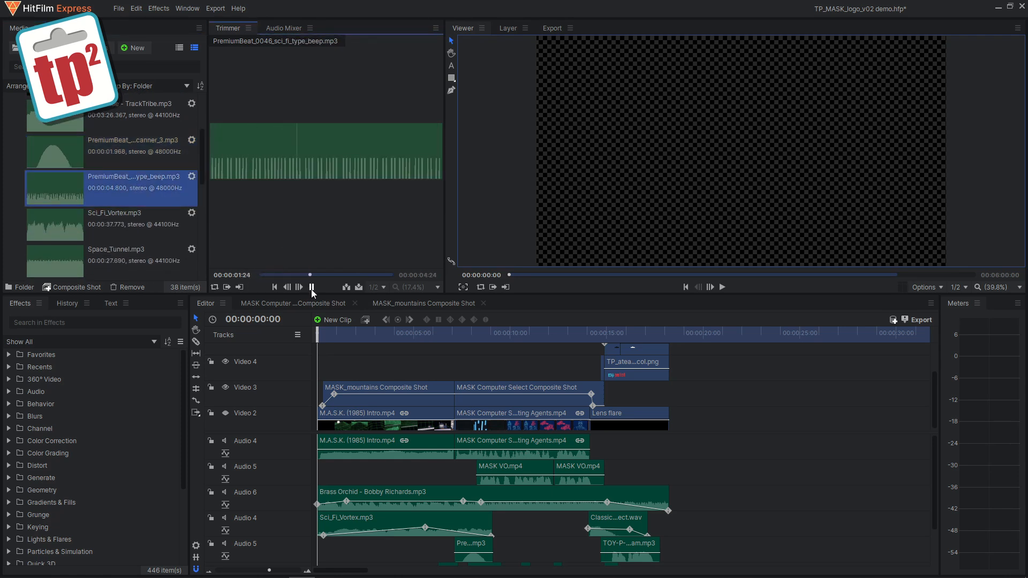
left_click(79, 226)
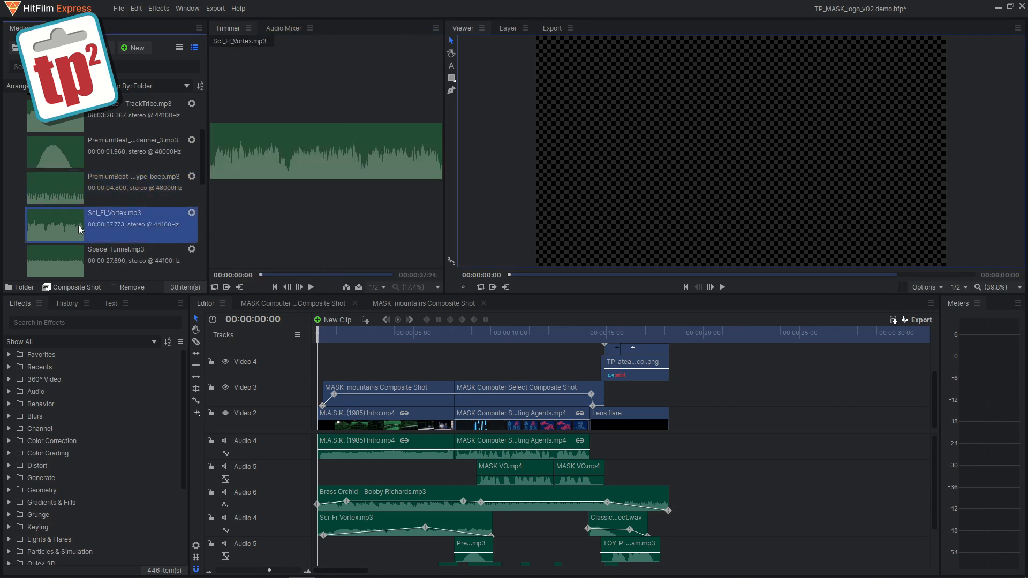
left_click(311, 289)
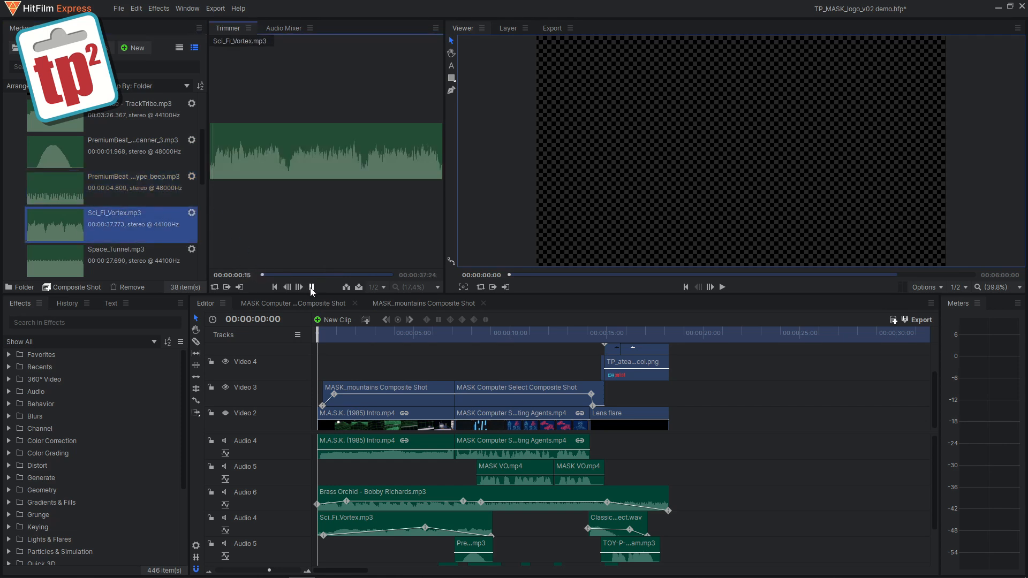
Step: Unmute the Audio 5 and Audio 6 tracks, then play and pause the edit from the start
left_click_drag(934, 457, 933, 489)
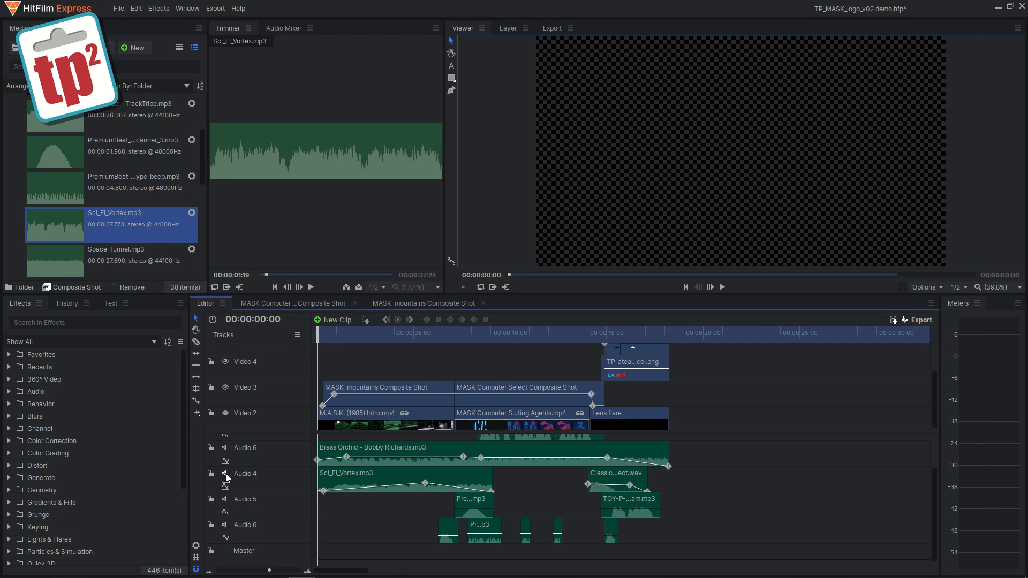
left_click(225, 499)
left_click(225, 526)
left_click(723, 289)
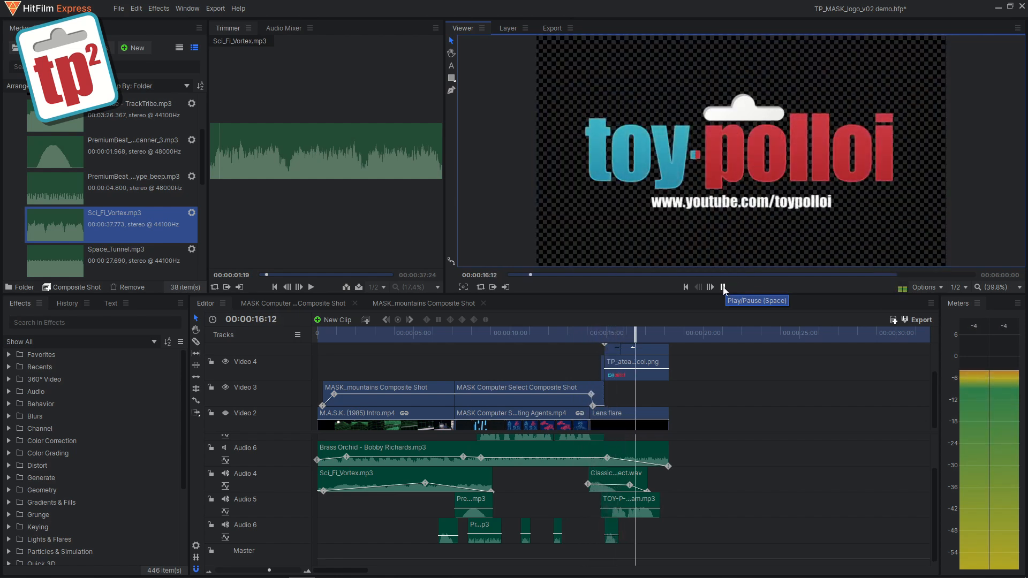
left_click(723, 288)
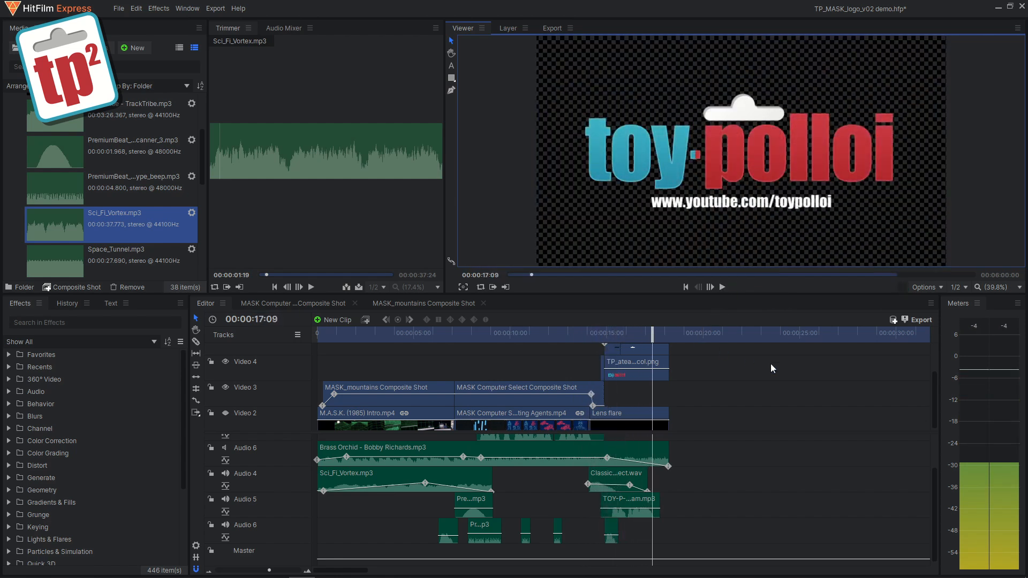
Step: Scroll the timeline tracks to reveal the MASK VO track, then play the edit from the start and pause it
mouse_move(934, 490)
left_mouse_down()
mouse_move(936, 459)
mouse_move(933, 471)
left_mouse_up()
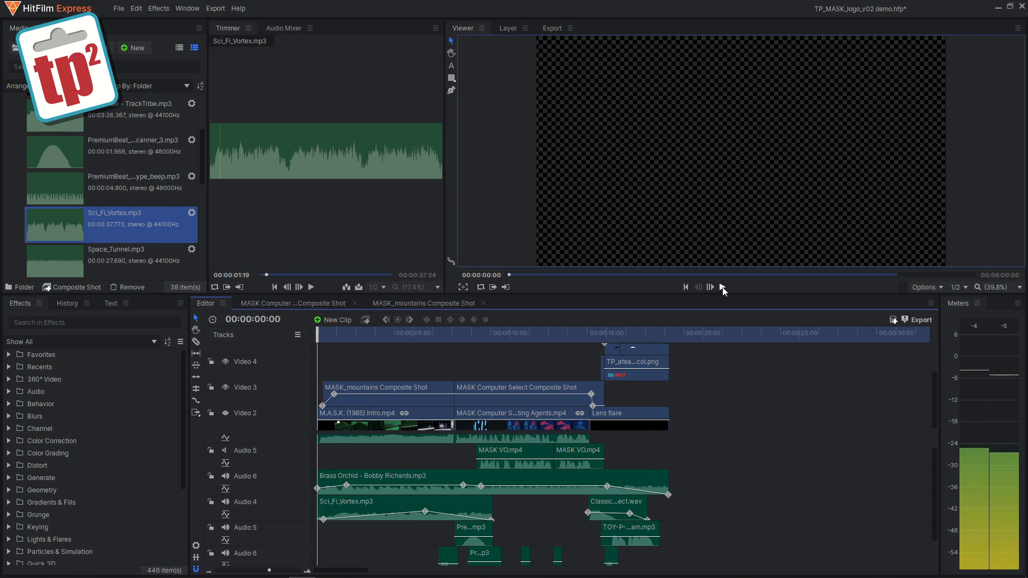
left_click(721, 288)
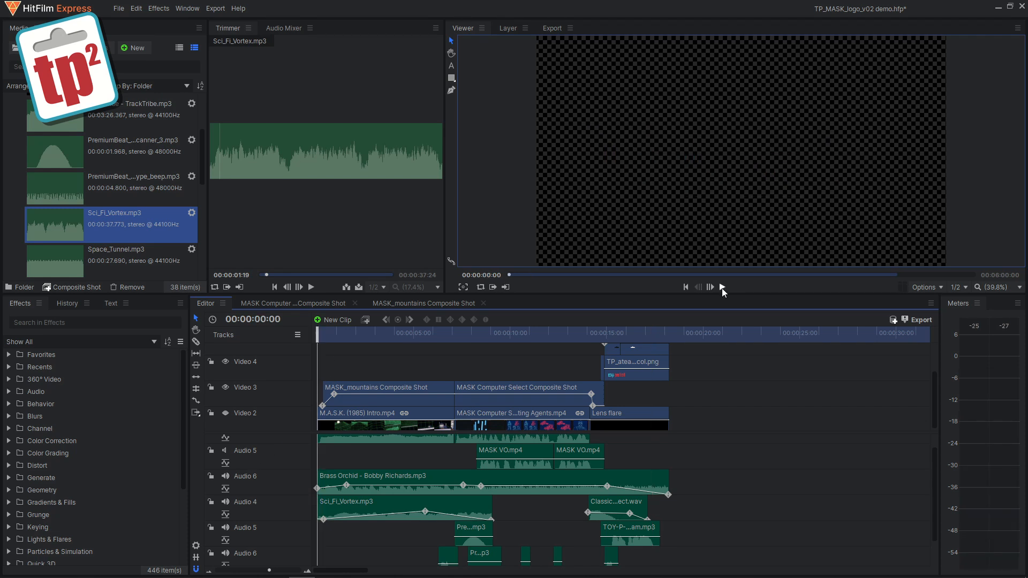
left_click(722, 288)
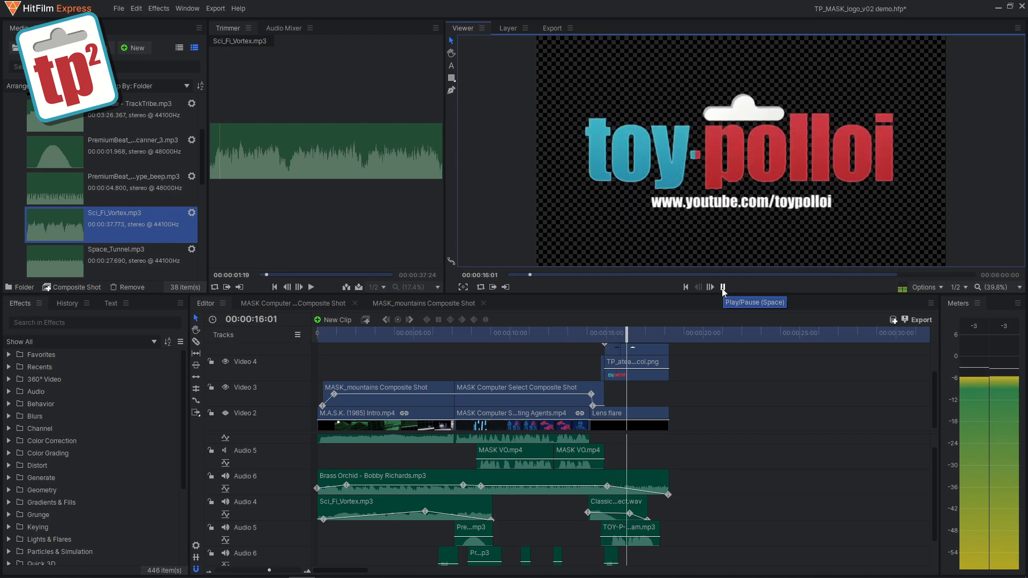
left_click(723, 289)
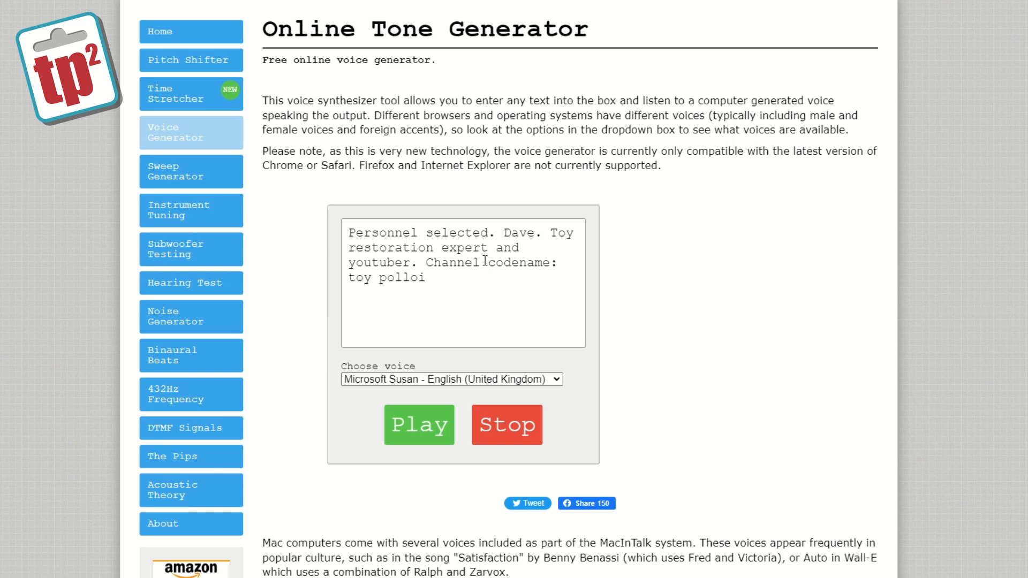
Step: Switch to the Online Tone Generator, choose the Microsoft Hazel - English (United Kingdom) voice and play the entered text
left_click(541, 379)
scroll(551, 422, "up", 1)
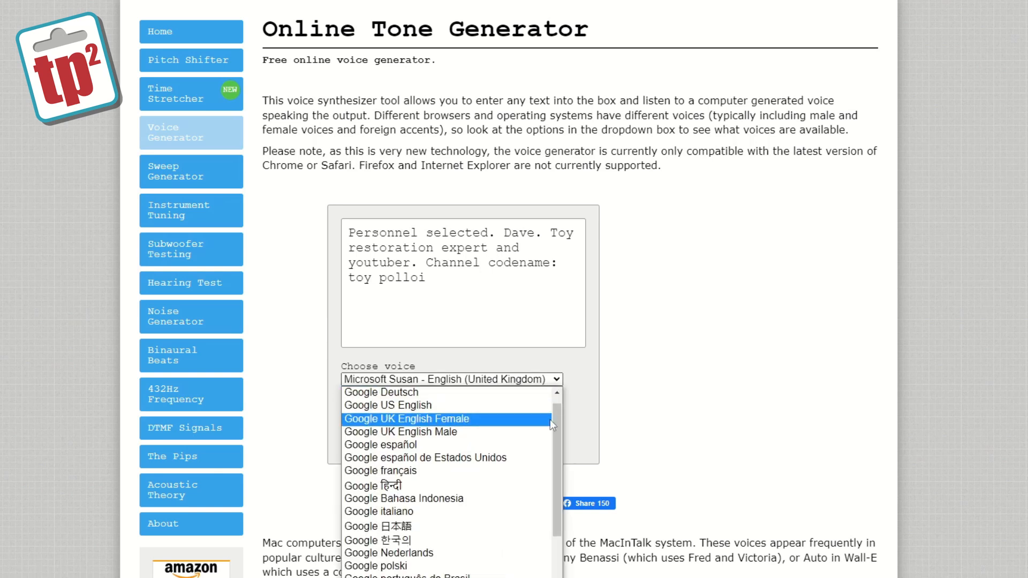
scroll(557, 423, "up", 1)
scroll(557, 455, "down", 5)
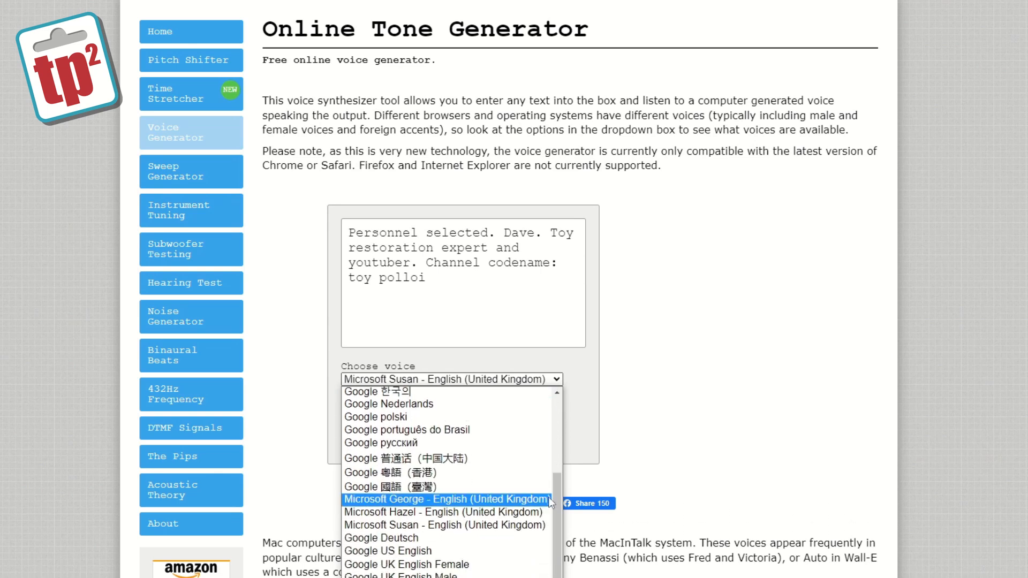
left_click_drag(555, 523, 558, 529)
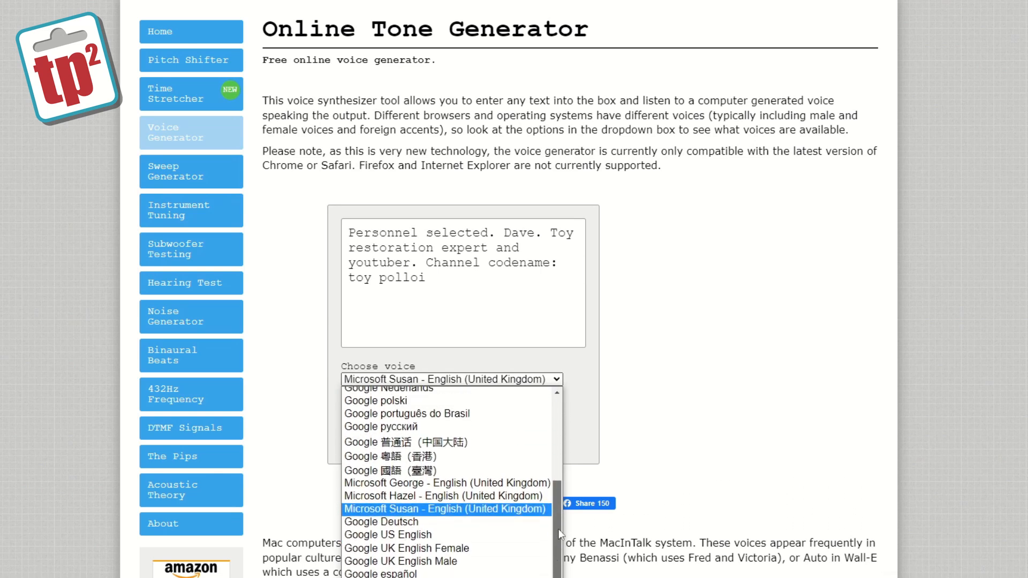
left_click(470, 501)
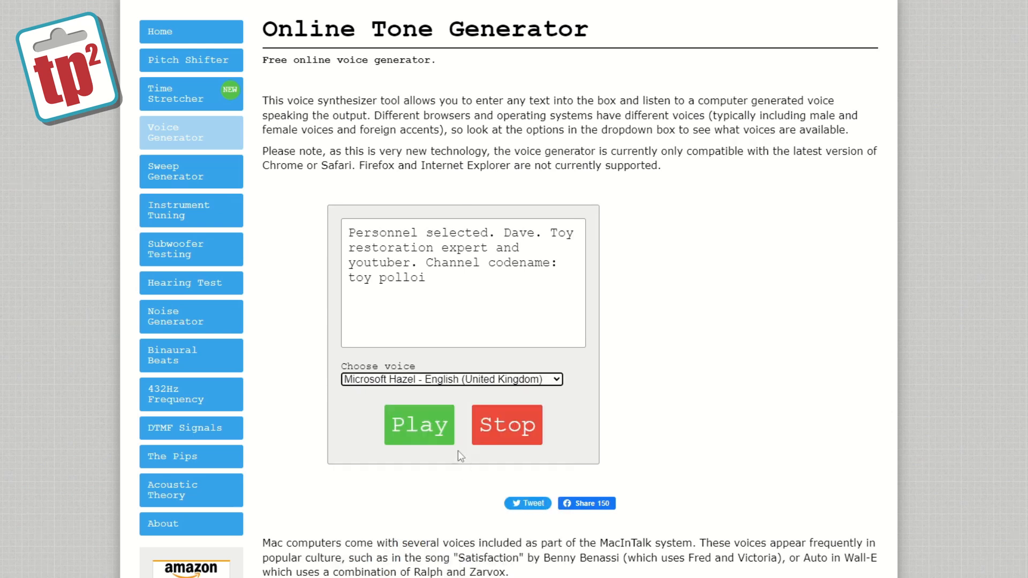
left_click(418, 438)
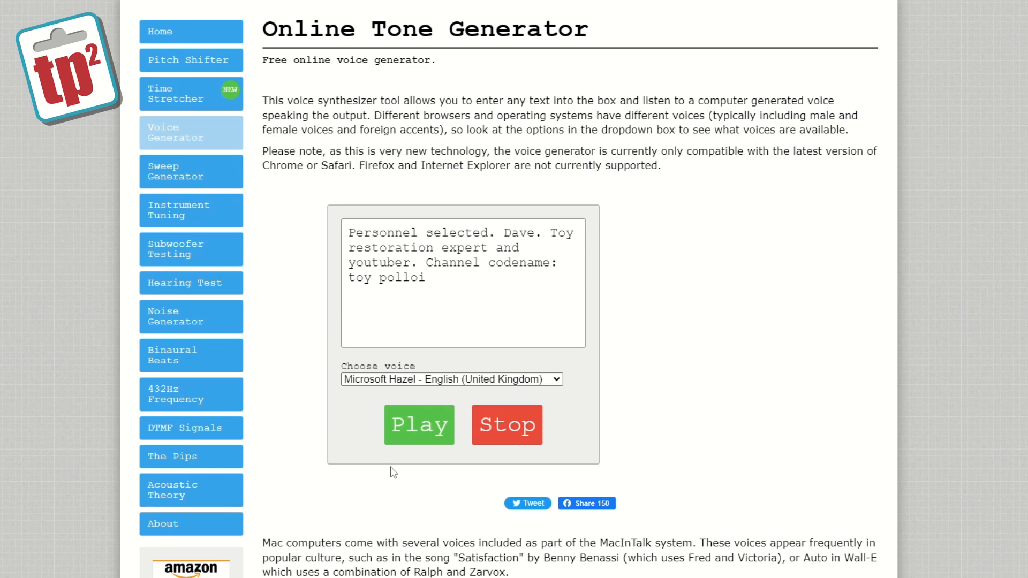
Step: Reopen the voice list, browse through the available voices, and play the text again
left_click(538, 378)
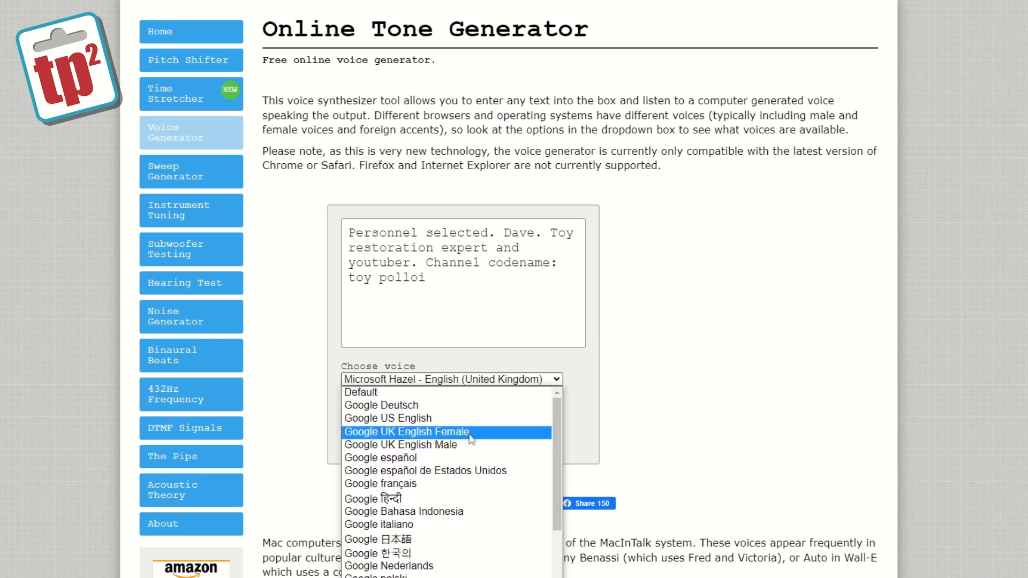
left_click_drag(555, 456, 559, 494)
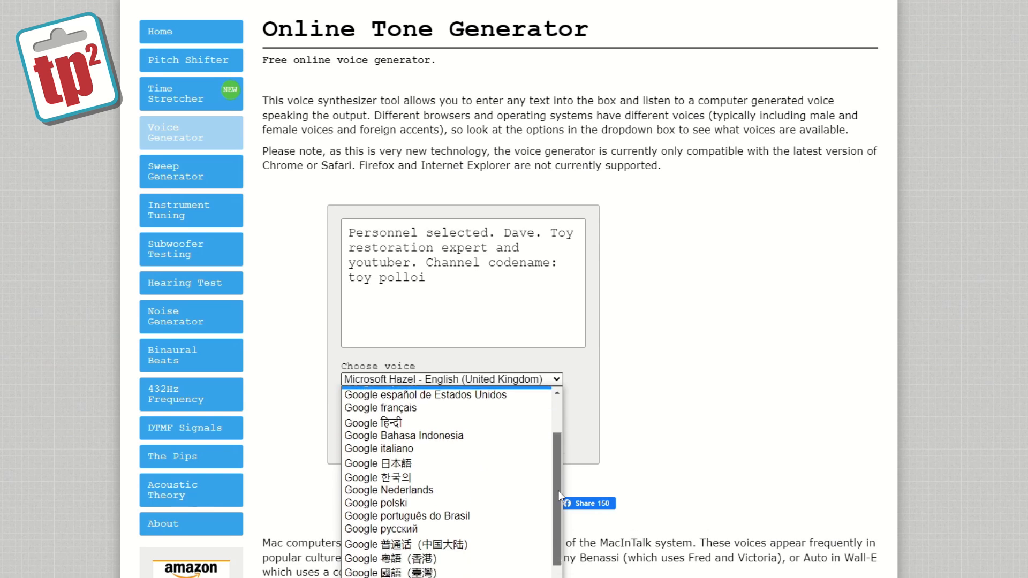
left_click(436, 494)
left_click(433, 442)
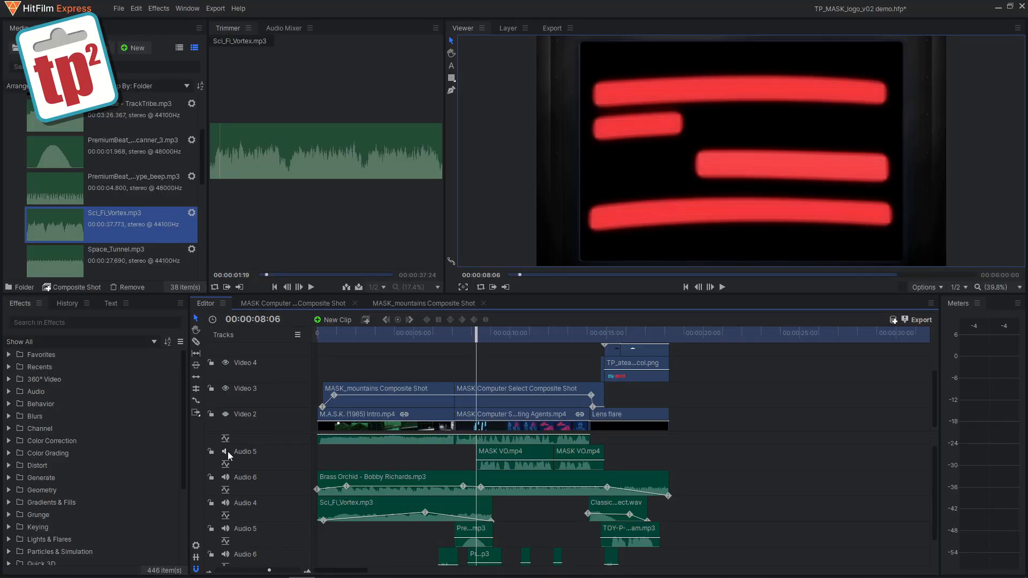
Step: Back in the editor, move the playhead to about 8 seconds, play the edit through the logo reveal and pause
left_click(473, 336)
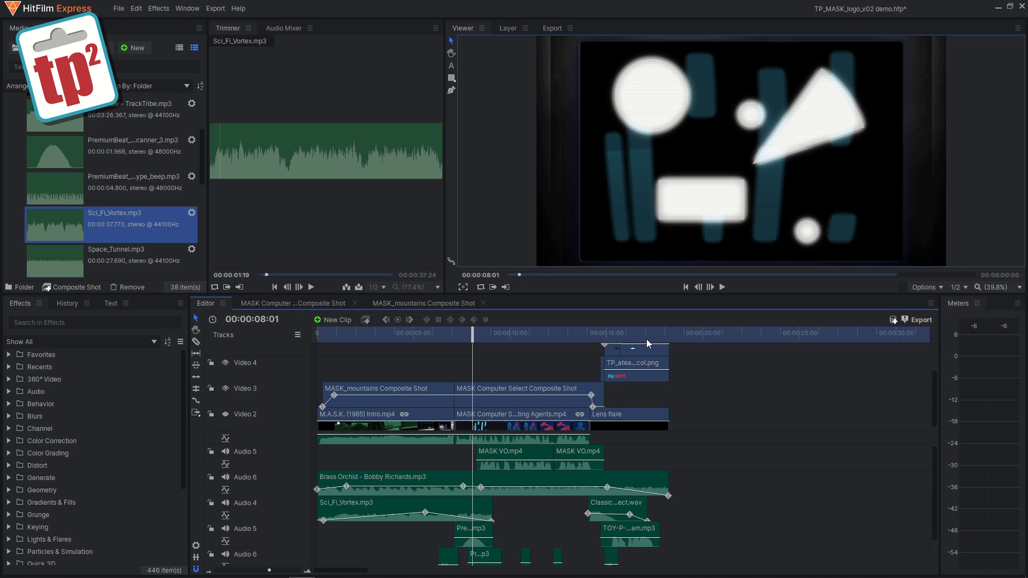
left_click(723, 287)
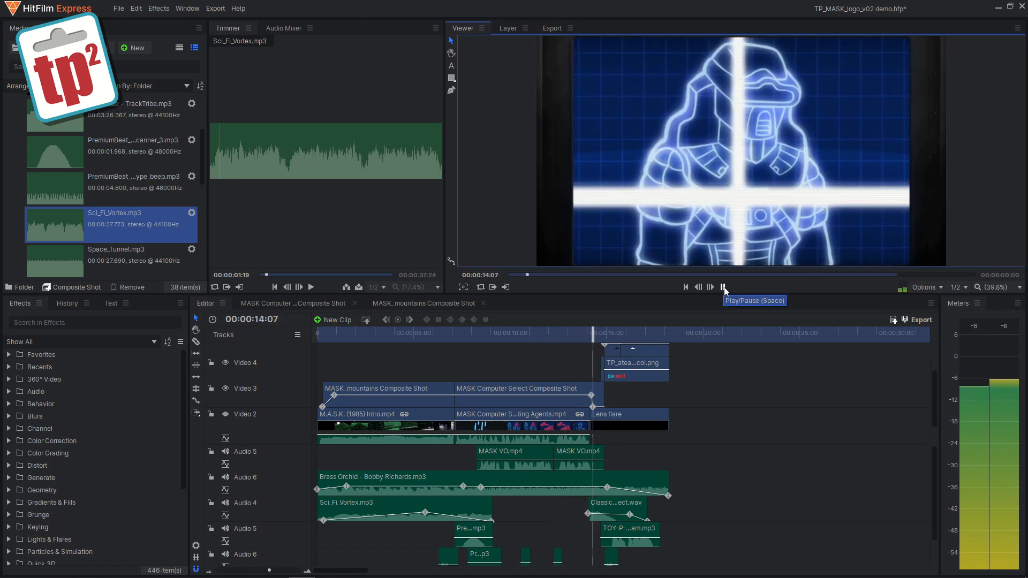
left_click(723, 287)
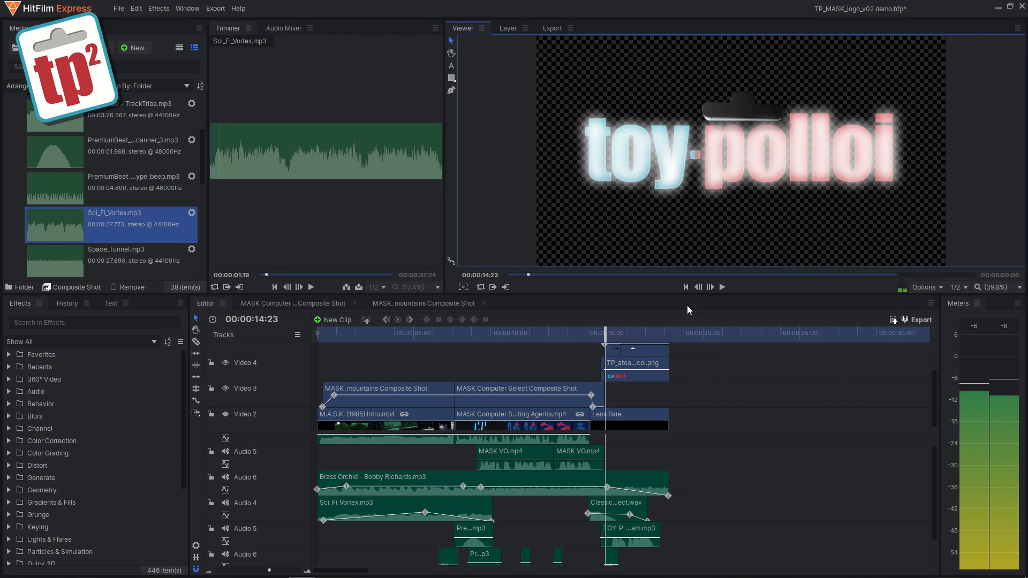